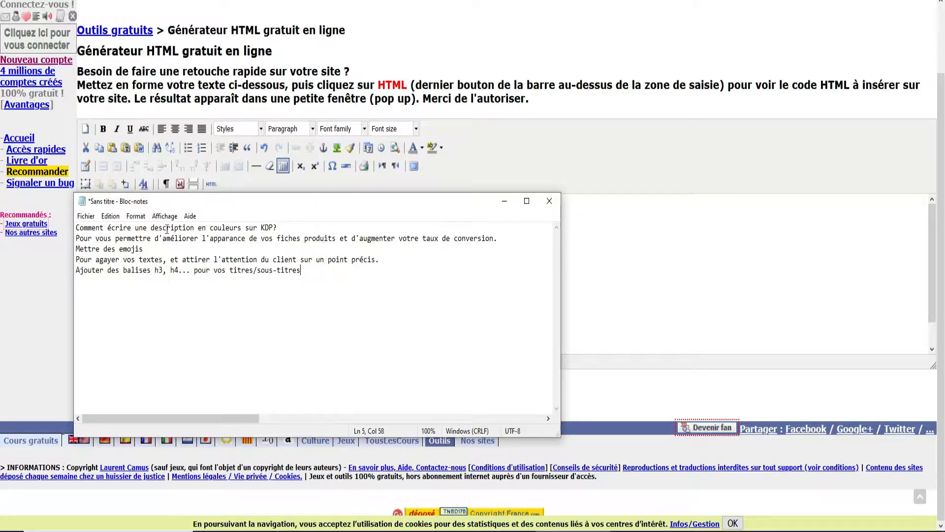
Move the untitled note clear of the HTML generator's editing area and delete all existing sample text in the editor
left_click_drag(212, 204, 602, 172)
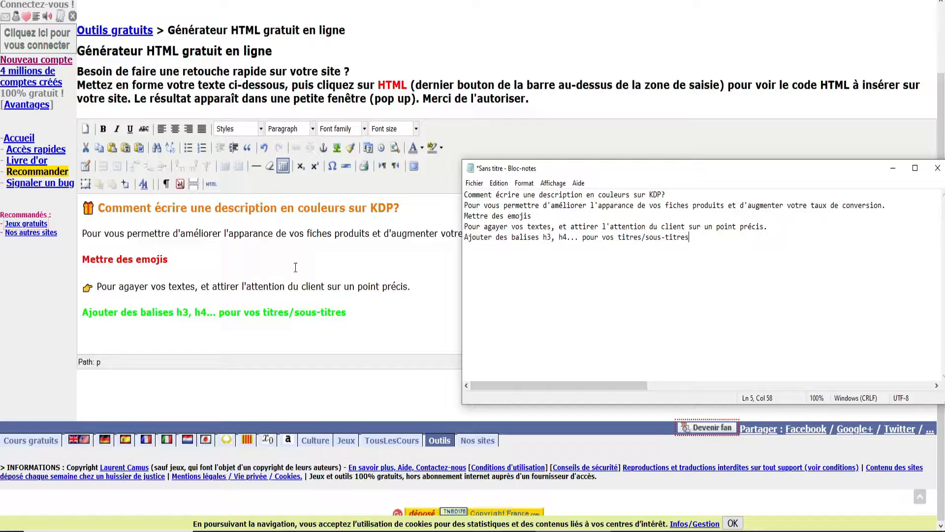
left_click_drag(356, 313, 79, 209)
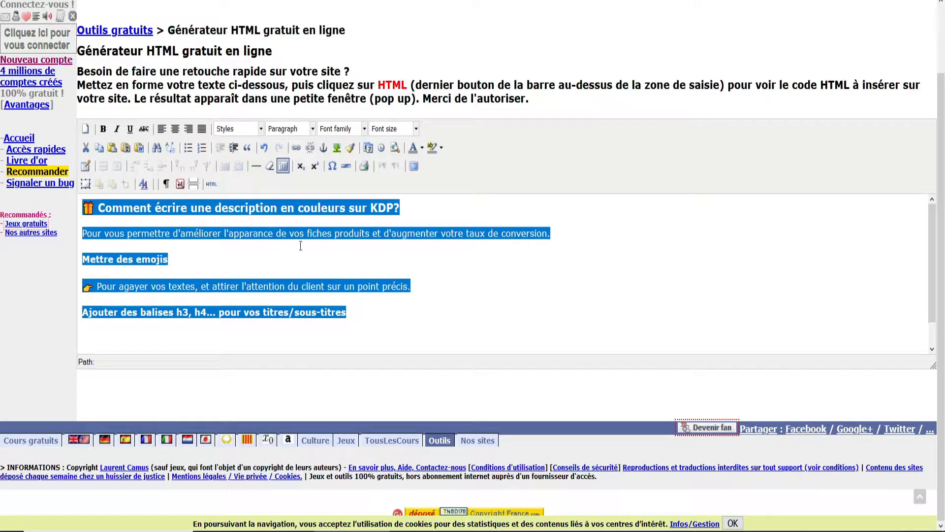
key("BackSpace")
Copy all five lines of the untitled note into the empty HTML generator editor
left_click(572, 530)
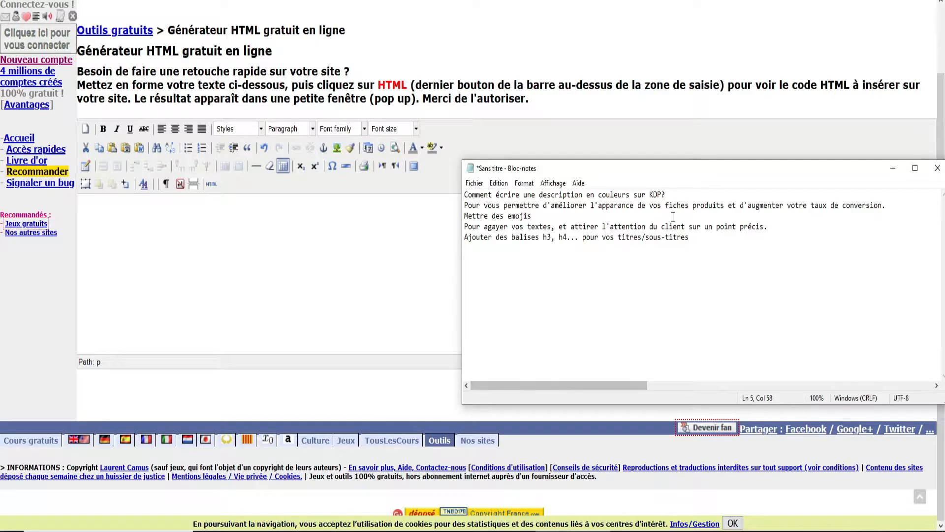
left_click_drag(689, 238, 462, 192)
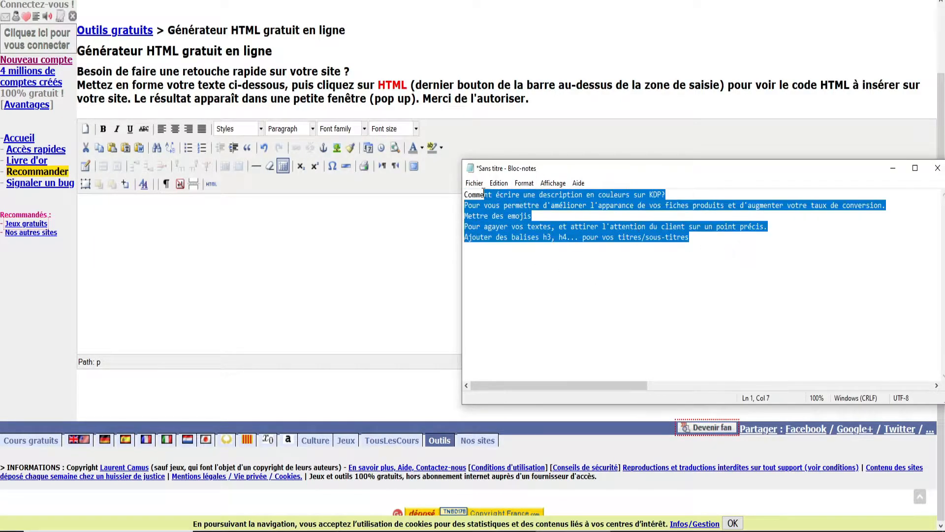
right_click(492, 210)
left_click(518, 246)
left_click(148, 211)
right_click(150, 214)
left_click(196, 266)
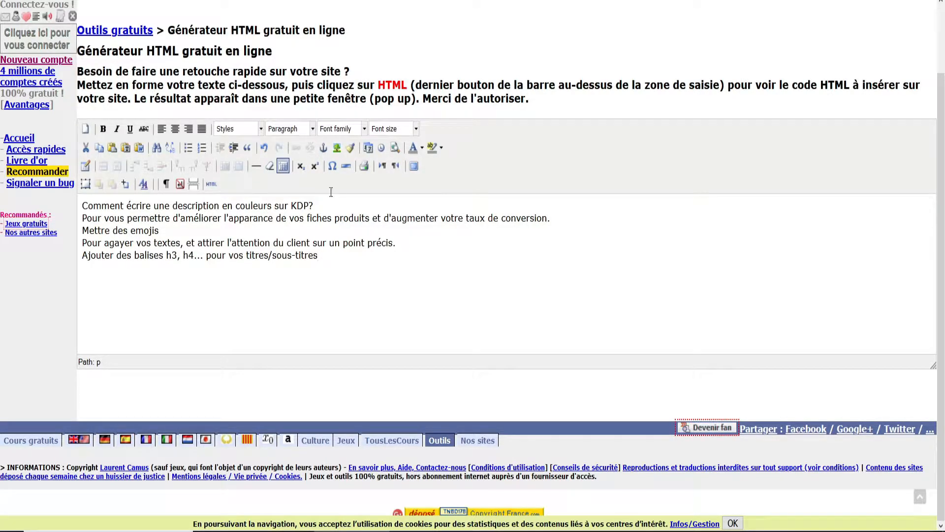
Format the first line, "Comment écrire une description en couleurs sur KDP?", as Heading 3
left_click_drag(317, 207, 70, 205)
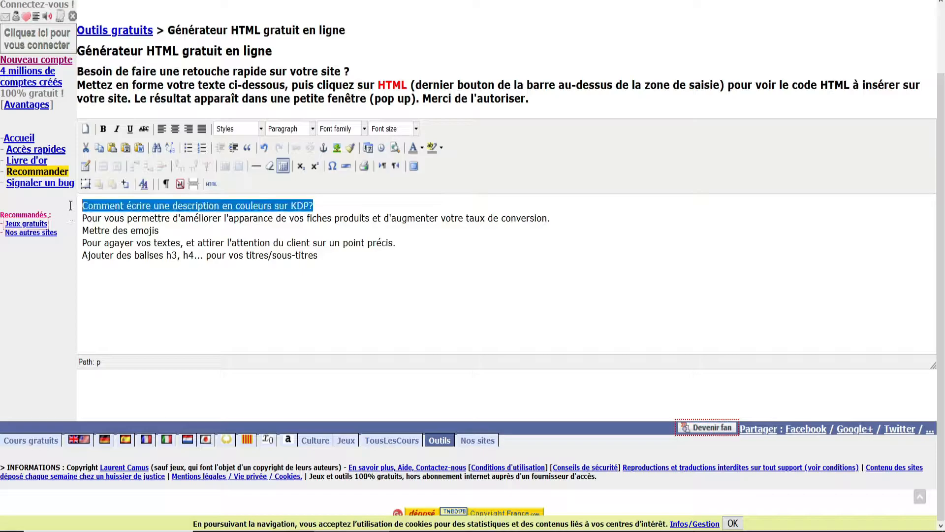
left_click(290, 130)
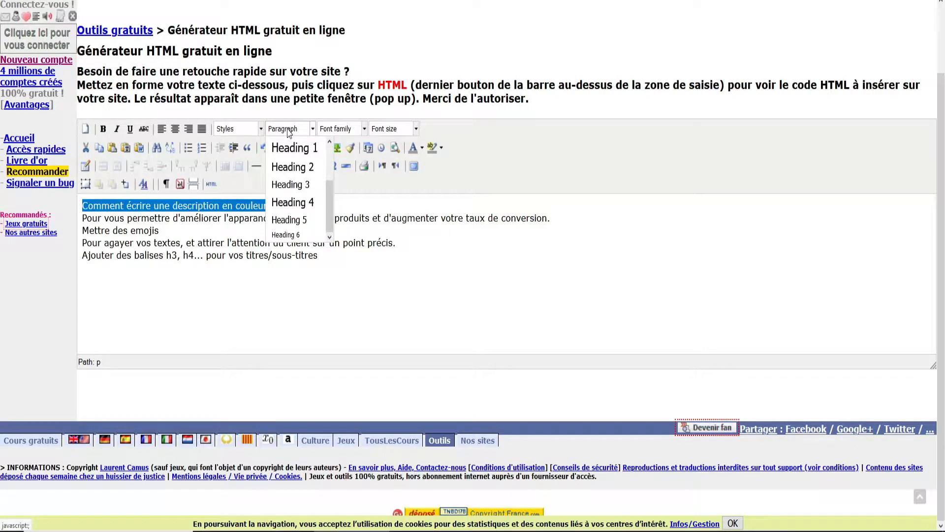
left_click(305, 187)
left_click(298, 130)
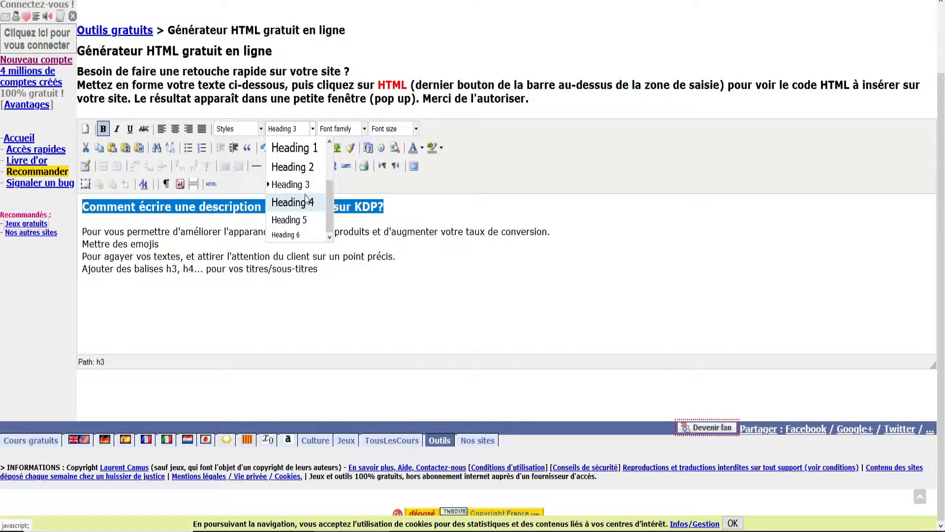
left_click(363, 220)
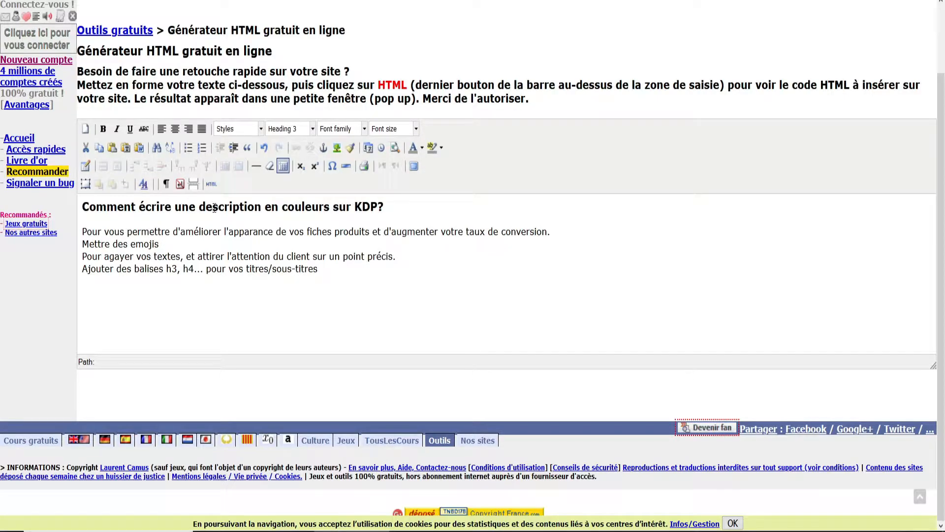
Format the line "Mettre des emojis" as Heading 4
left_click_drag(158, 244, 82, 244)
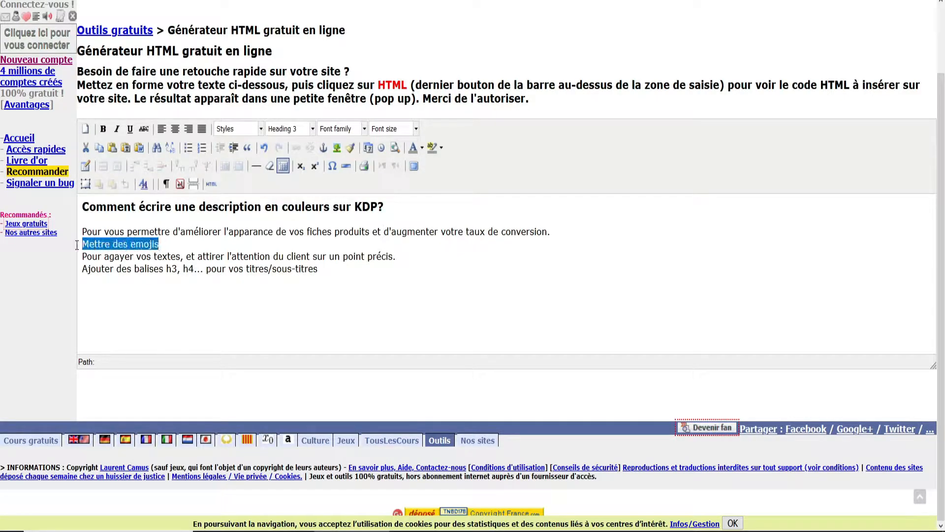
left_click(290, 129)
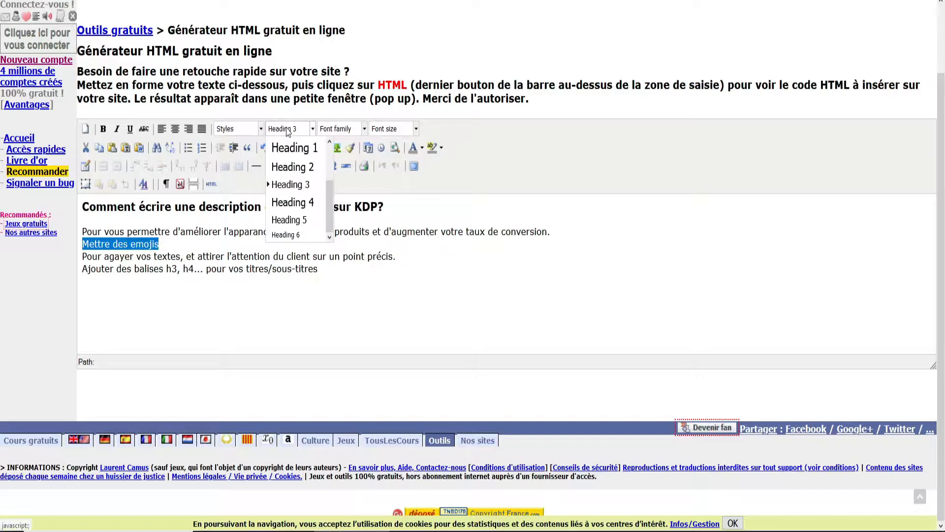
left_click(297, 204)
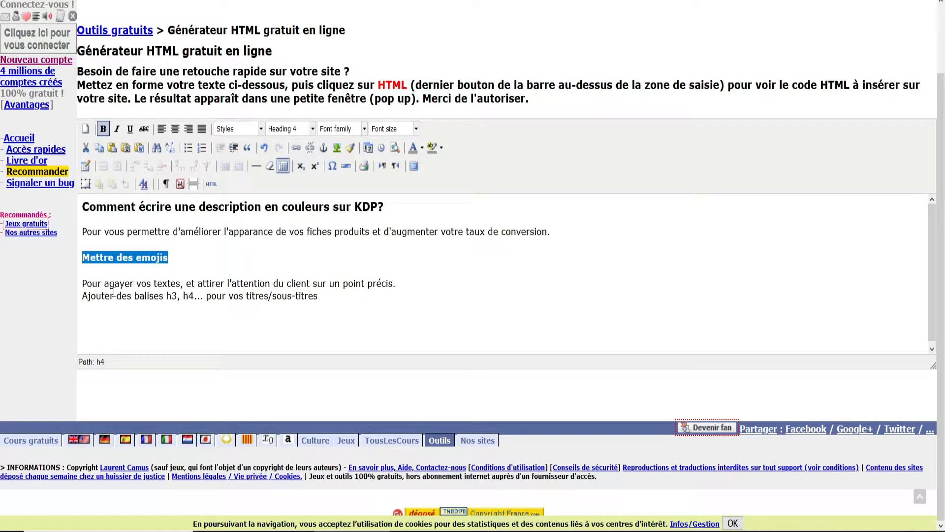
Split the last line, "Ajouter des balises h3, h4...", into its own paragraph, format it as Heading 4 and remove the blank line above it
left_click(427, 289)
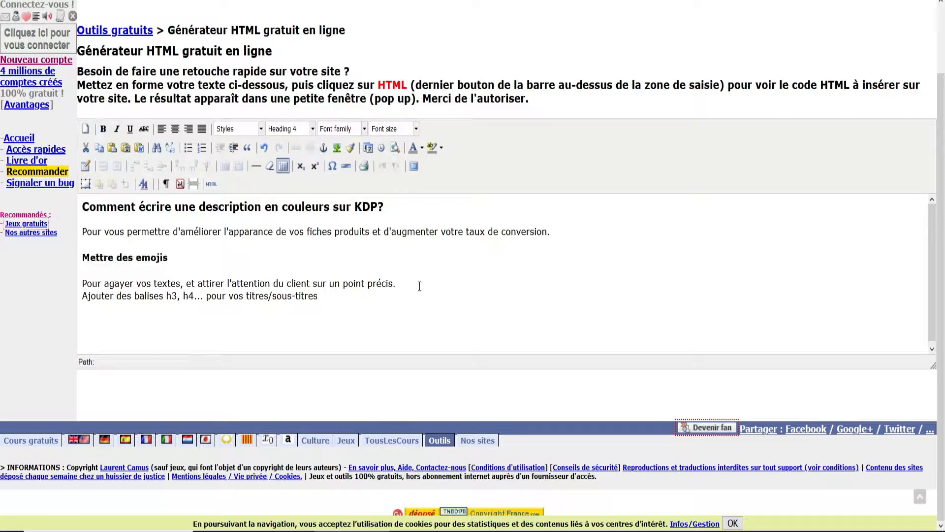
key("Return")
scroll(345, 256, "up", 3)
scroll(325, 258, "down", 2)
scroll(325, 258, "up", 2)
left_click_drag(335, 392, 74, 394)
left_click(296, 203)
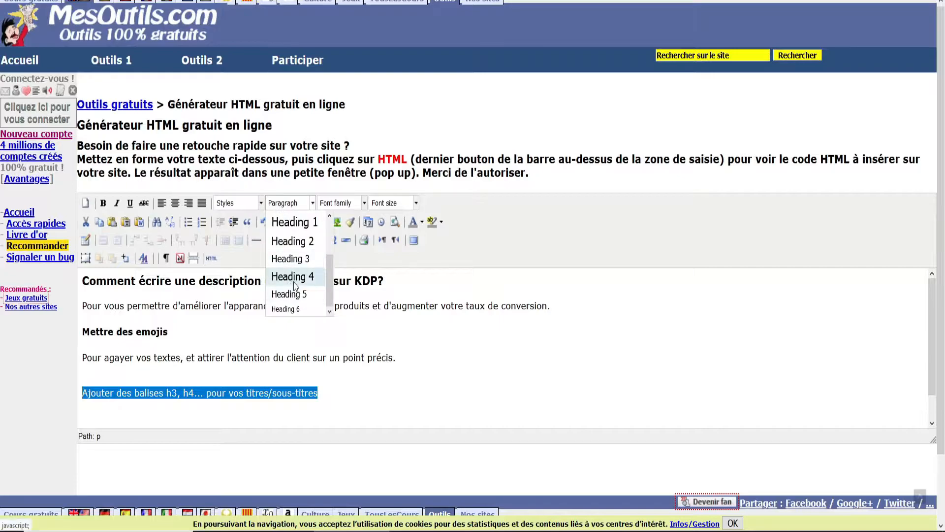
left_click(292, 276)
left_click(140, 376)
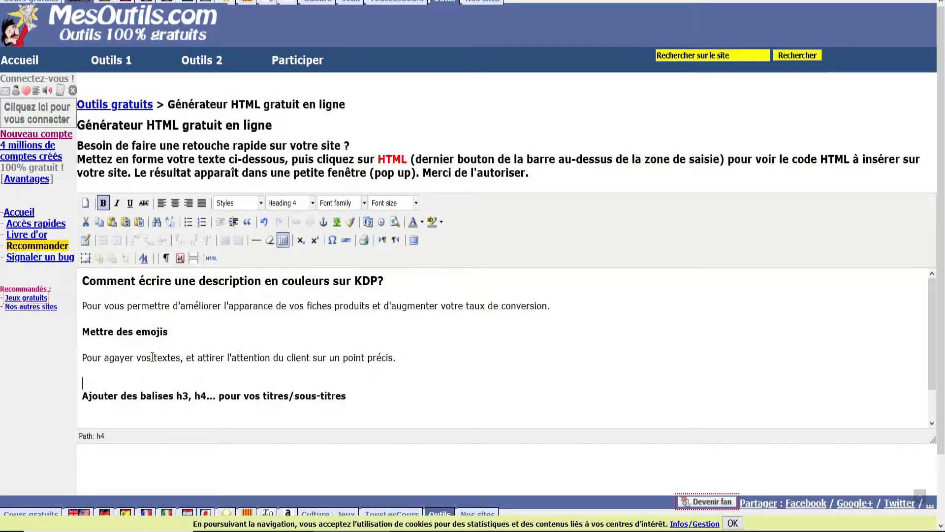
key("BackSpace")
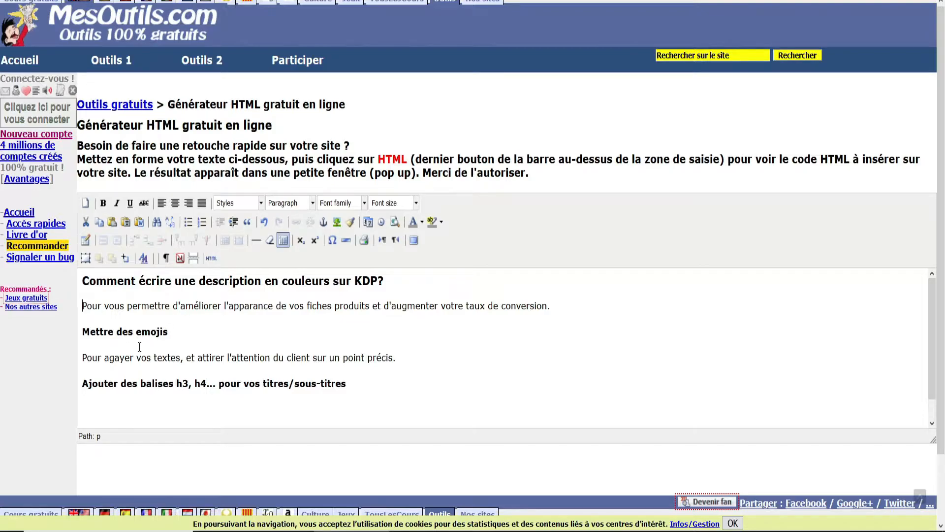
left_click(212, 258)
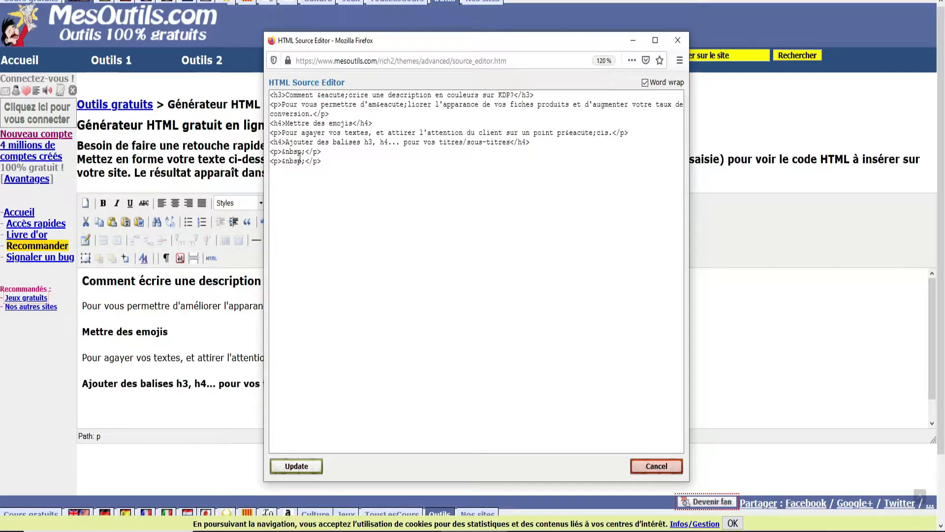
left_click_drag(303, 167, 266, 163)
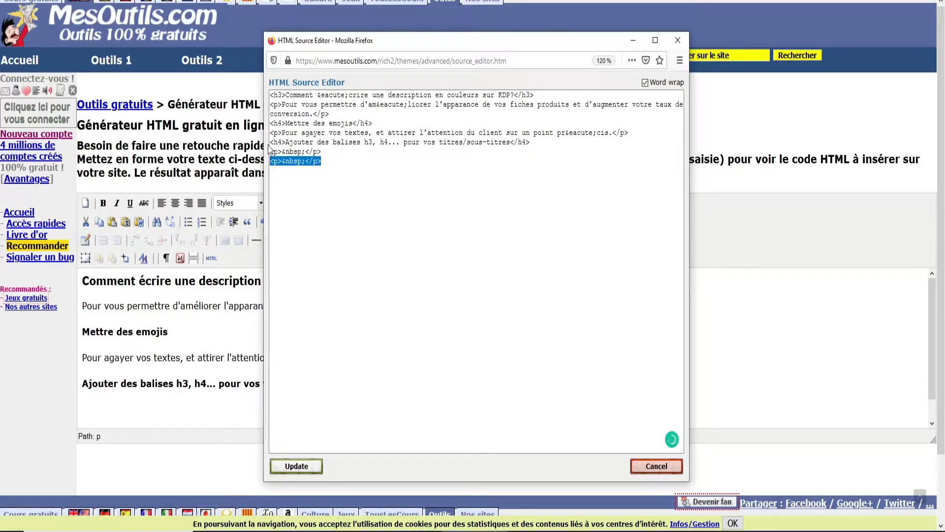
left_click(677, 40)
Delete the empty paragraphs after the last heading in the editor
scroll(205, 353, "down", 2)
left_click(106, 405)
scroll(106, 405, "up", 2)
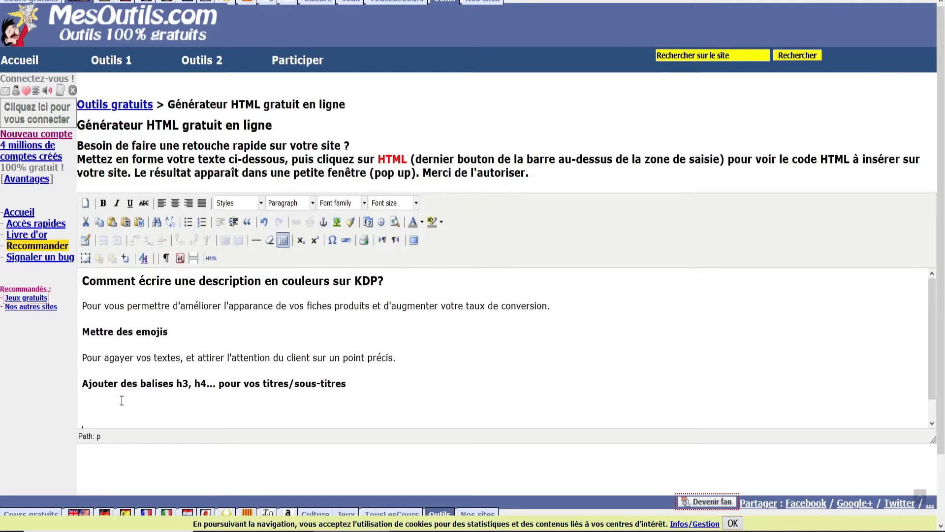
scroll(121, 402, "down", 2)
key("ctrl+4")
key("BackSpace")
key("BackSpace")
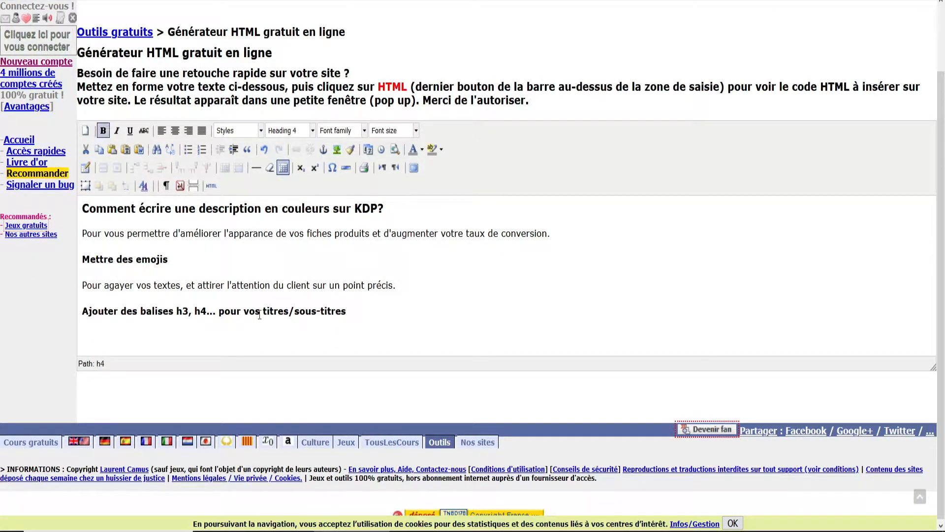
Copy the complete HTML source of the formatted text into the untitled note, one blank line below the original text
left_click(211, 186)
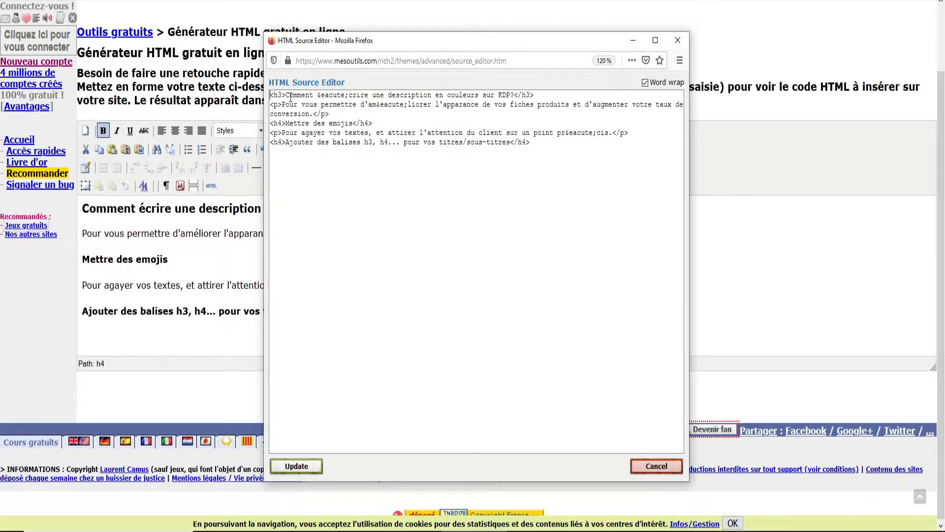
left_click_drag(556, 153, 269, 95)
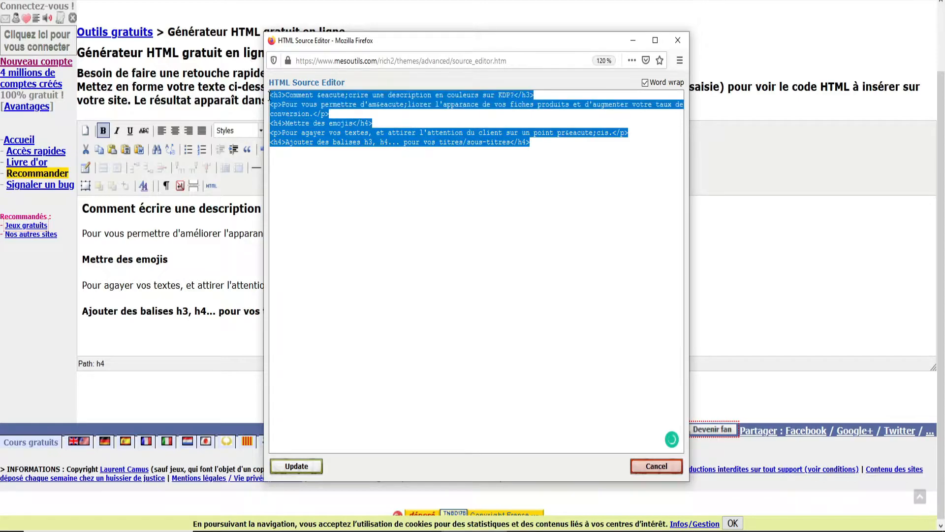
right_click(282, 99)
left_click(320, 137)
mouse_move(605, 528)
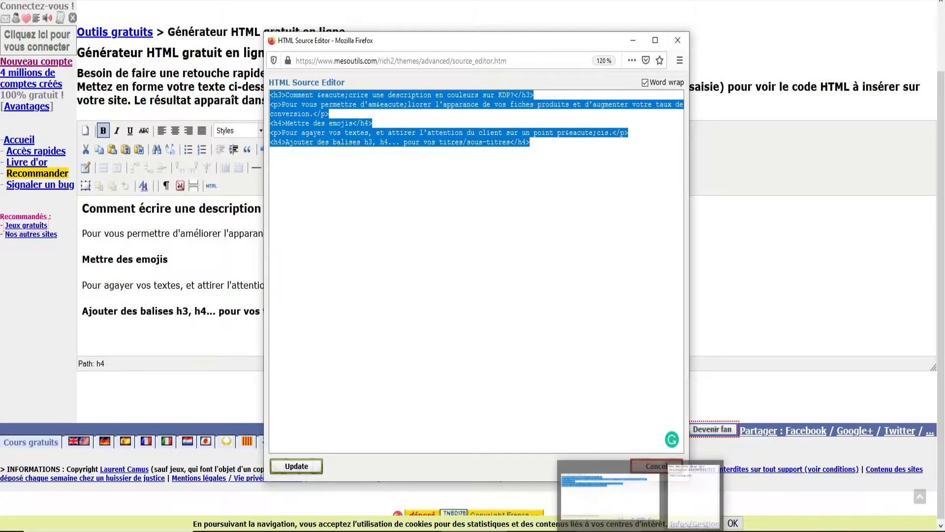
left_click(609, 493)
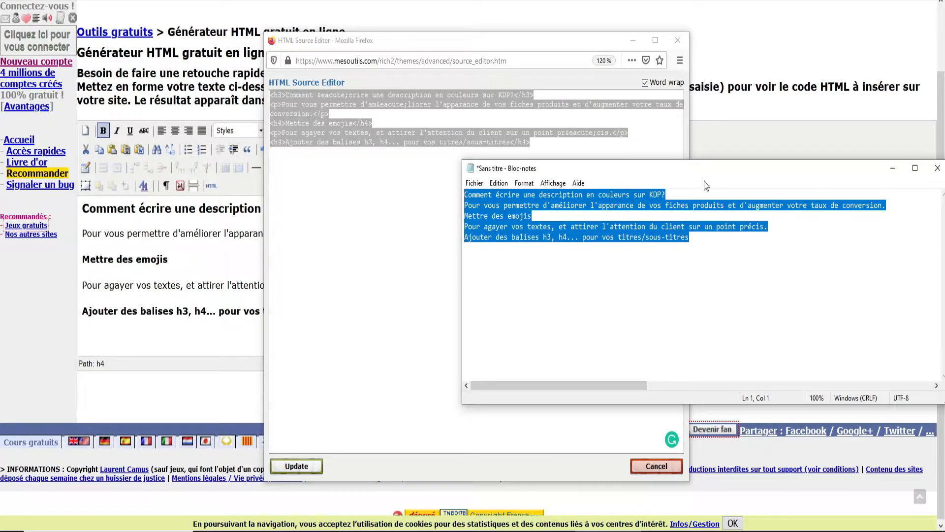
left_click_drag(684, 170, 435, 69)
left_click(455, 144)
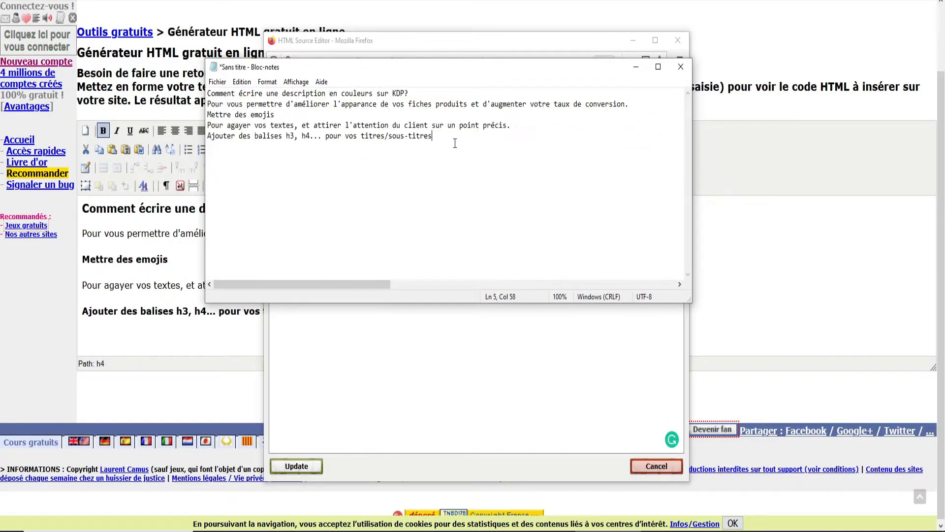
key("Return")
key("Return")
key("ctrl+v")
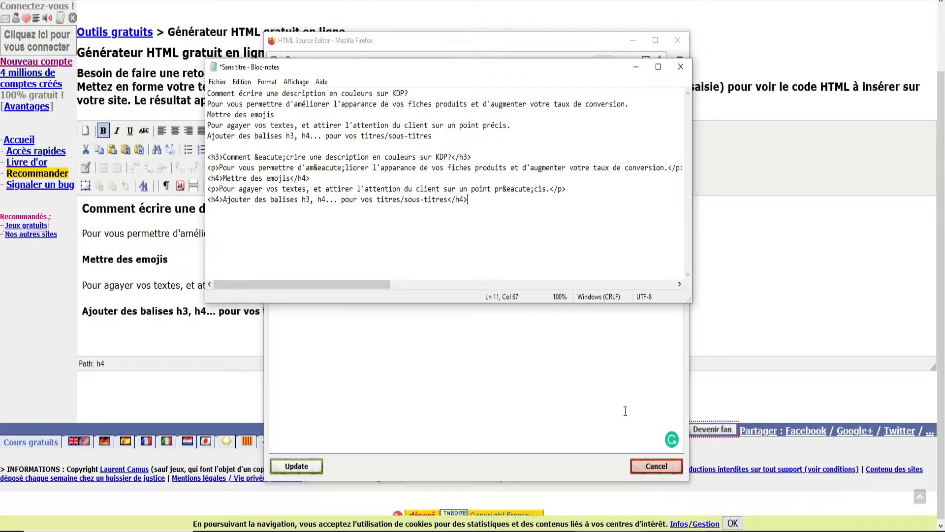
Switch to the h4 note and copy its opening tags <h4><strong><font color="#e47911">
left_click(662, 531)
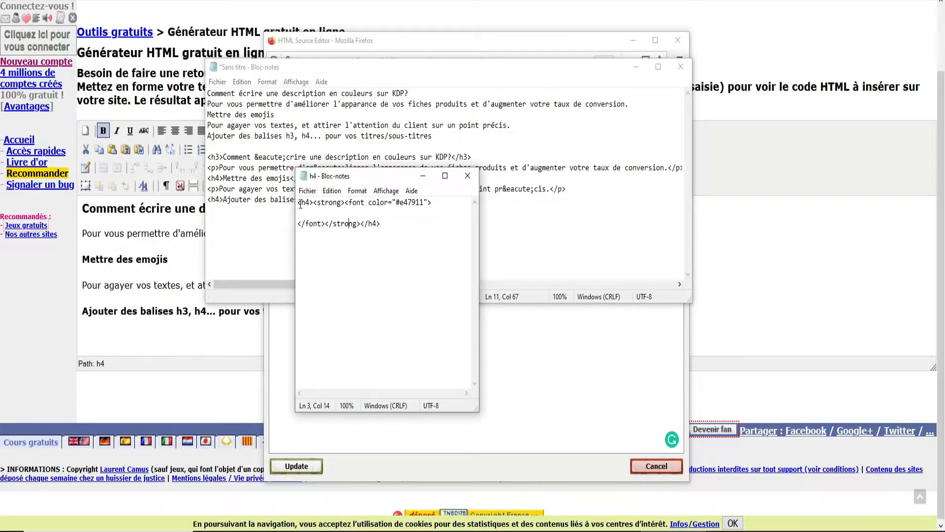
left_click_drag(300, 203, 438, 204)
left_click(438, 203)
left_click_drag(368, 202, 297, 202)
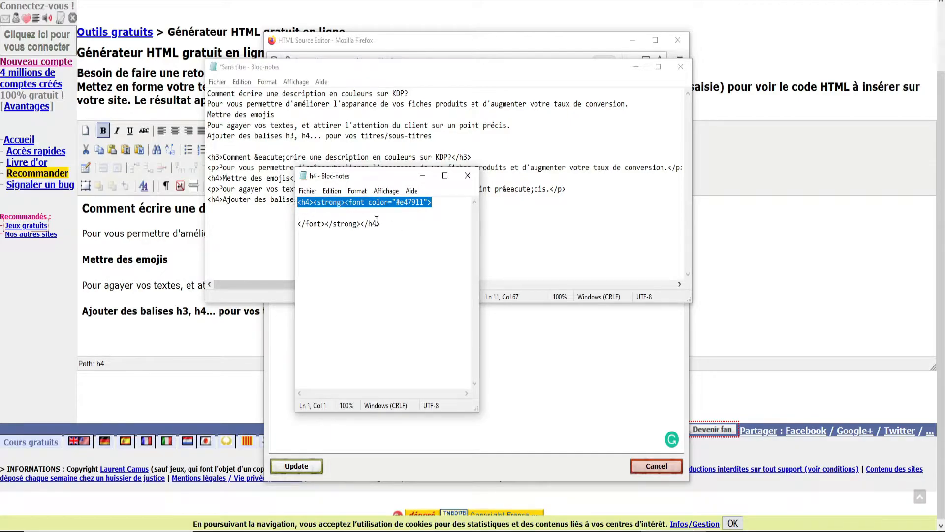
right_click(414, 216)
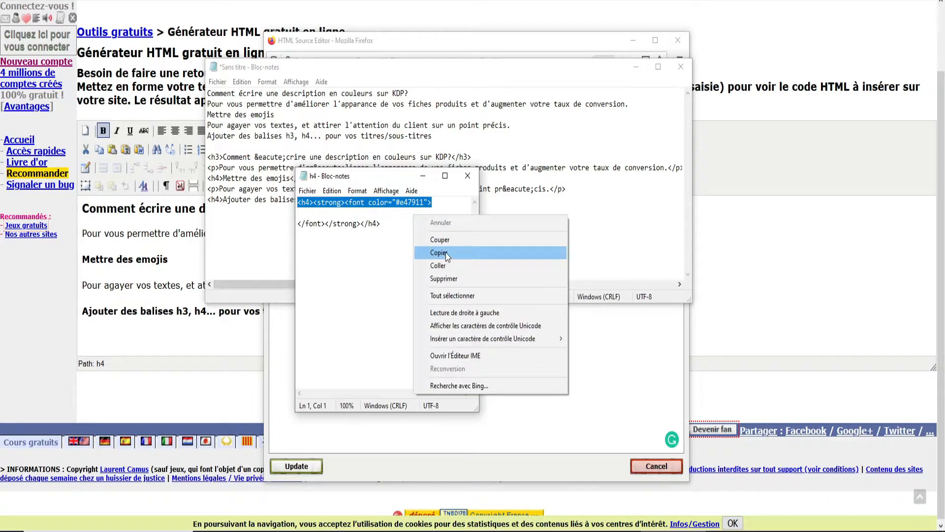
left_click(439, 253)
Replace the opening tags of all three headings in the untitled note with the copied <h4><strong><font color="#e47911"> tags
left_click_drag(225, 156, 207, 156)
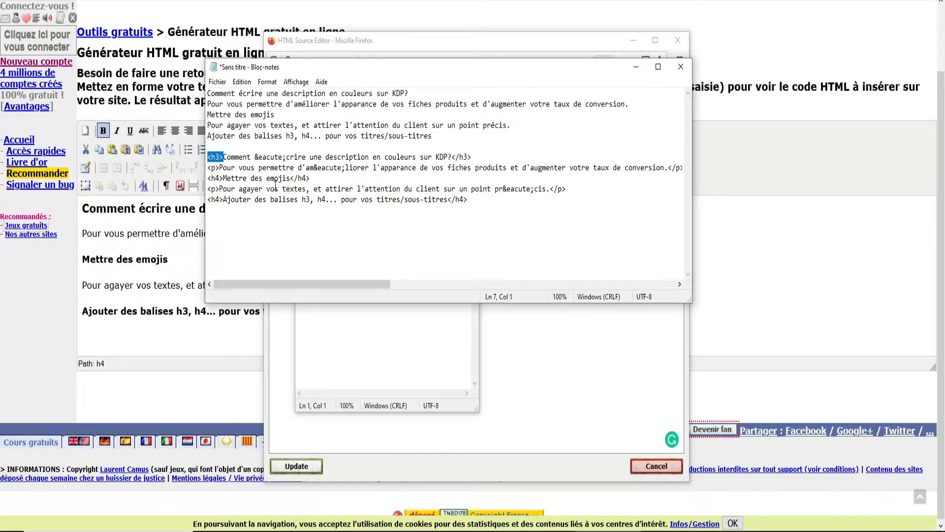
key("ctrl+v")
left_click_drag(223, 180, 208, 199)
key("ctrl+v")
key("ctrl+v")
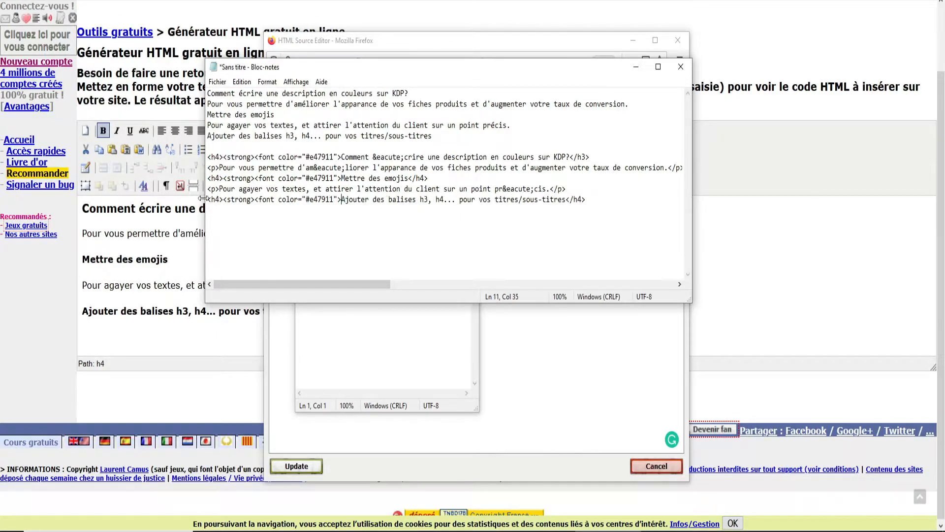
Change the first heading's opening tag to h3 in the untitled note
left_click(220, 157)
key("BackSpace")
type("3")
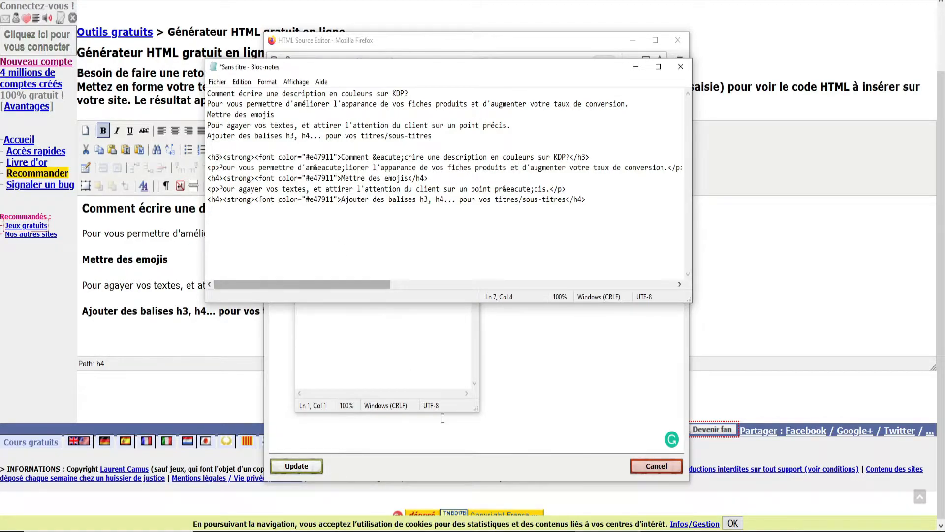
Replace the first heading's closing </h3> tag with </font></strong></h4> copied from the h4 note
left_click(645, 530)
left_click_drag(382, 224, 297, 225)
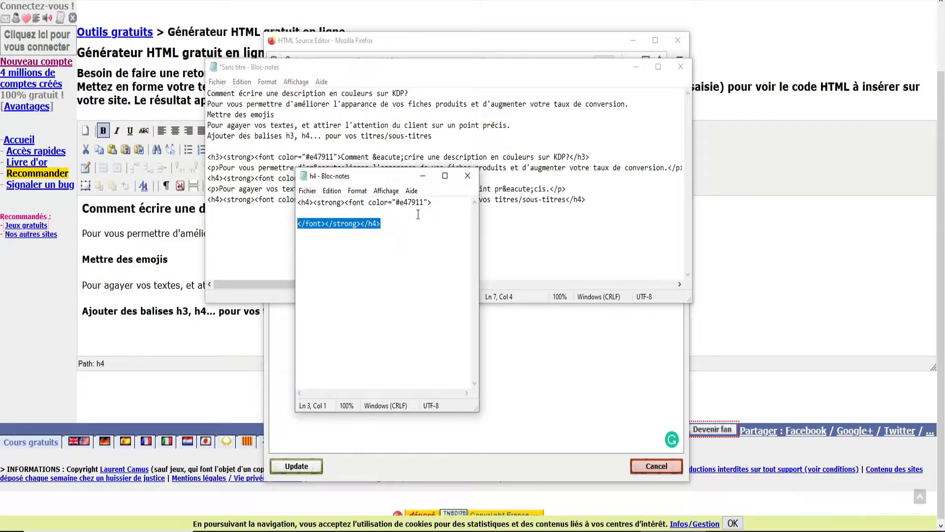
left_click(568, 166)
left_click_drag(569, 157, 593, 158)
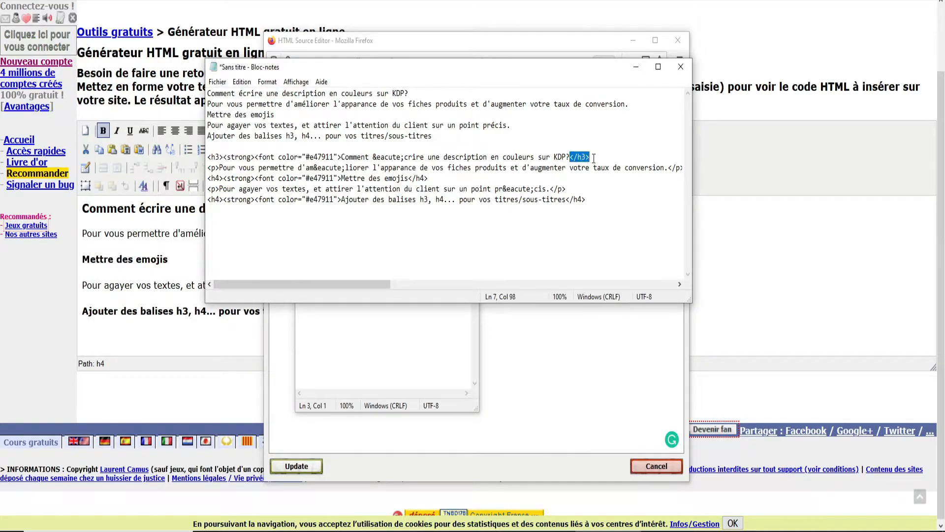
key("ctrl+v")
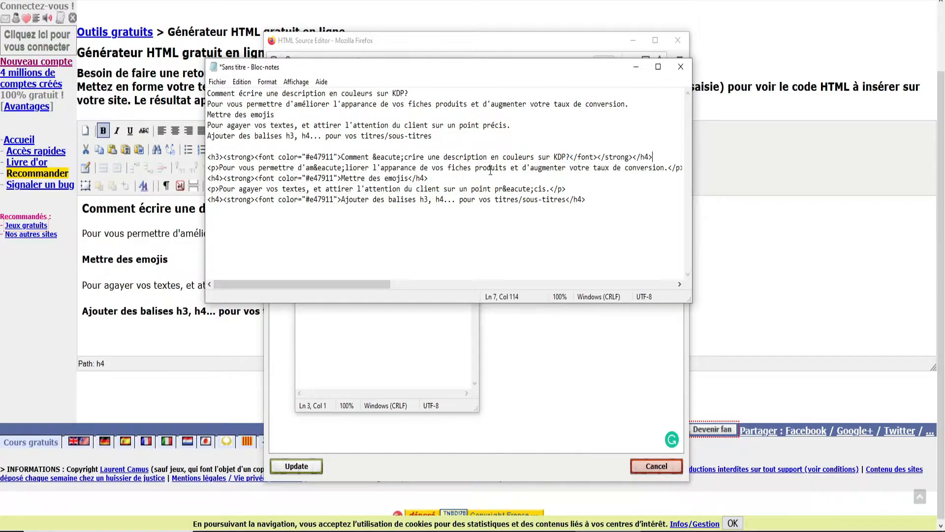
Replace the closing tags of the second and third headings in the untitled note with </font></strong></h4>
left_click_drag(408, 178, 429, 179)
key("ctrl+v")
left_click_drag(566, 200, 586, 199)
key("ctrl+v")
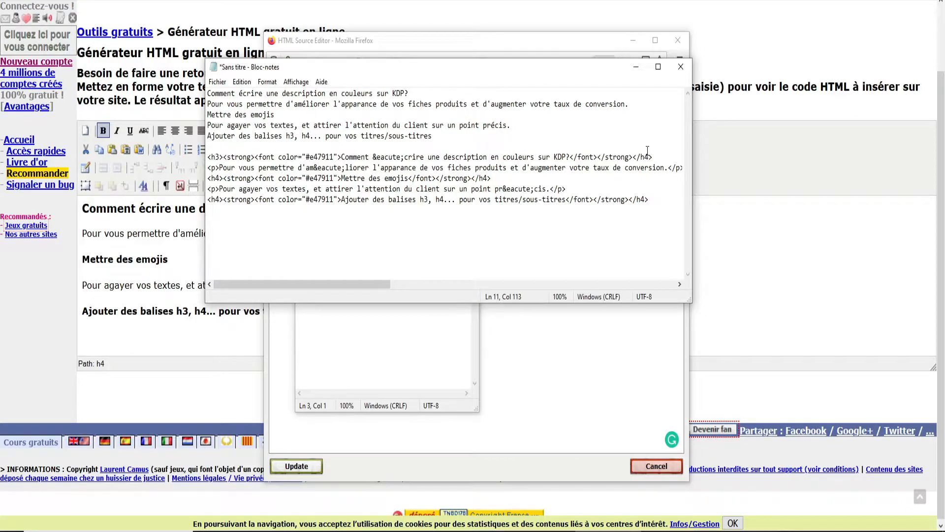
Change the first heading's closing </h4> tag to </h3> in the untitled note
left_click_drag(647, 150, 649, 153)
left_click(649, 157)
key("BackSpace")
type("3")
Copy the five lines of edited HTML code from the note and reopen the generator's HTML source editor
left_click_drag(660, 207, 199, 157)
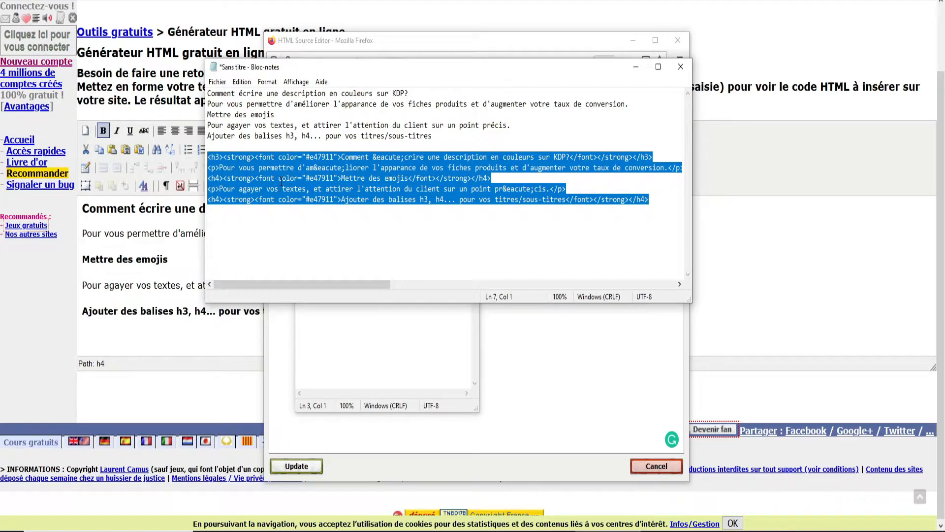
left_click(517, 364)
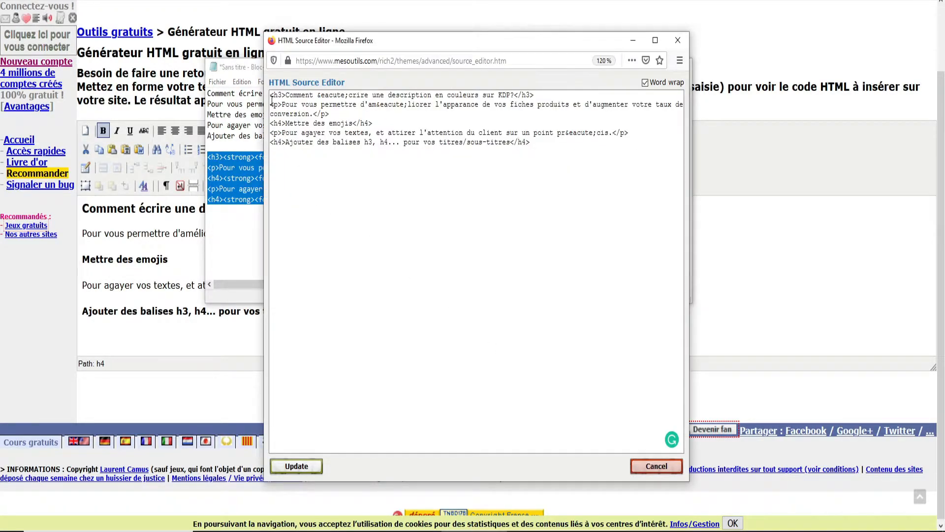
left_click_drag(271, 97, 513, 143)
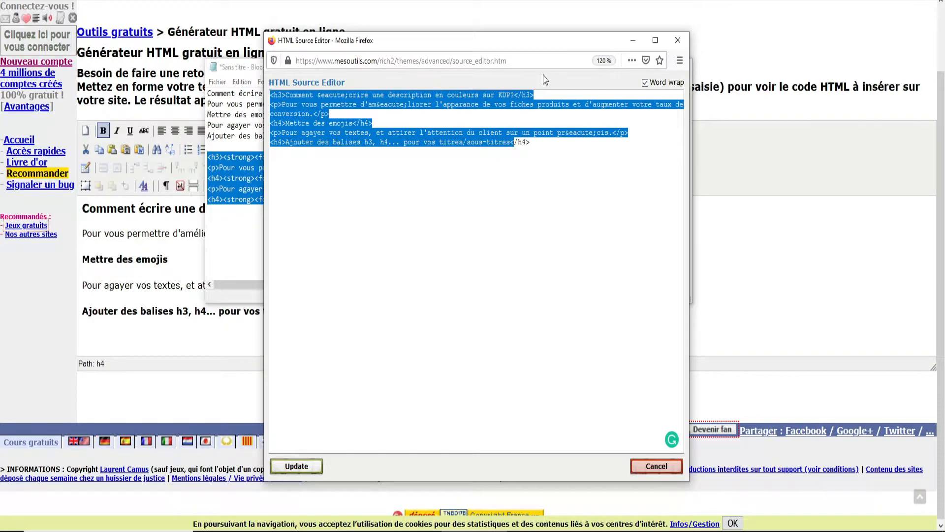
left_click(684, 37)
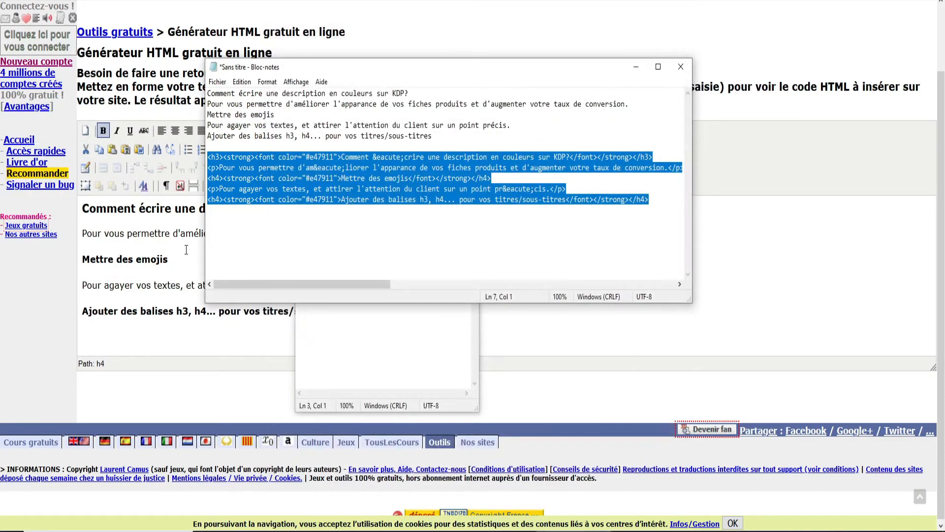
left_click(243, 265)
left_click(211, 186)
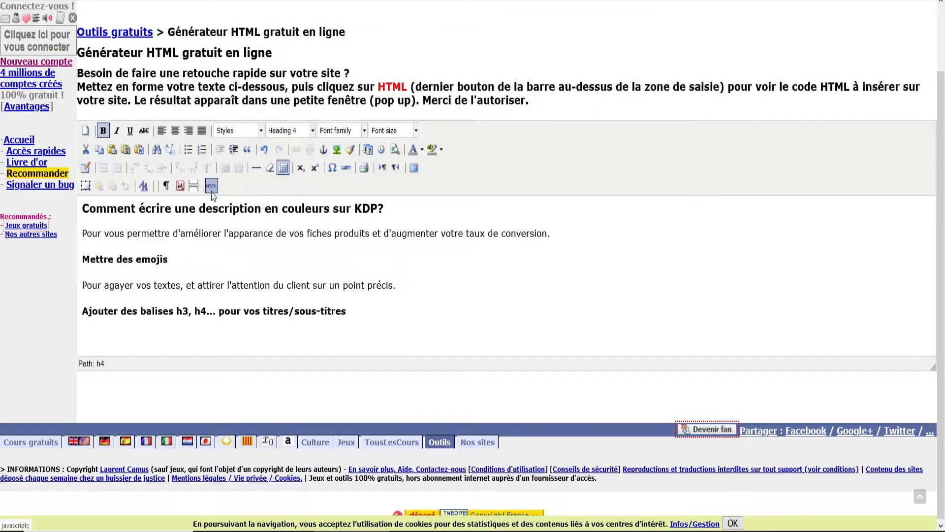
Replace all code in the HTML source editor with the copied HTML and update the description
left_click_drag(671, 438, 235, 93)
key("Delete")
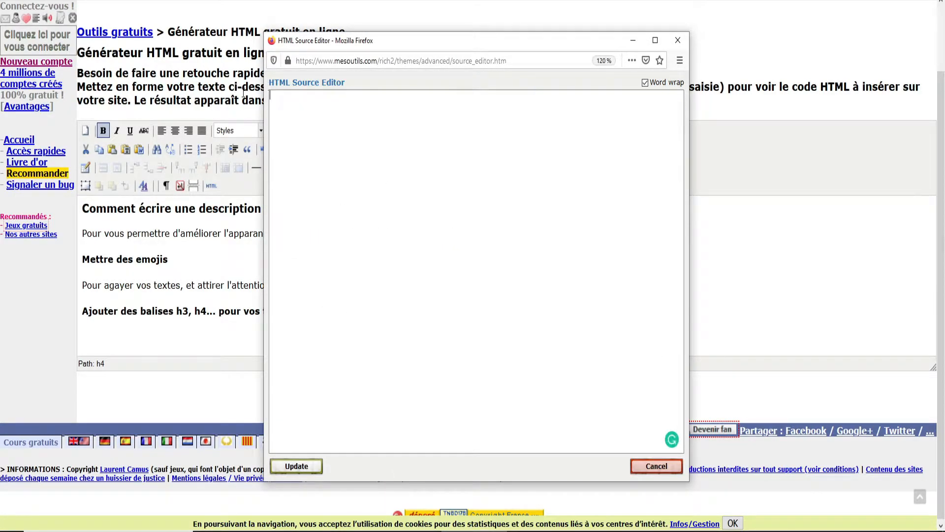
key("ctrl+v")
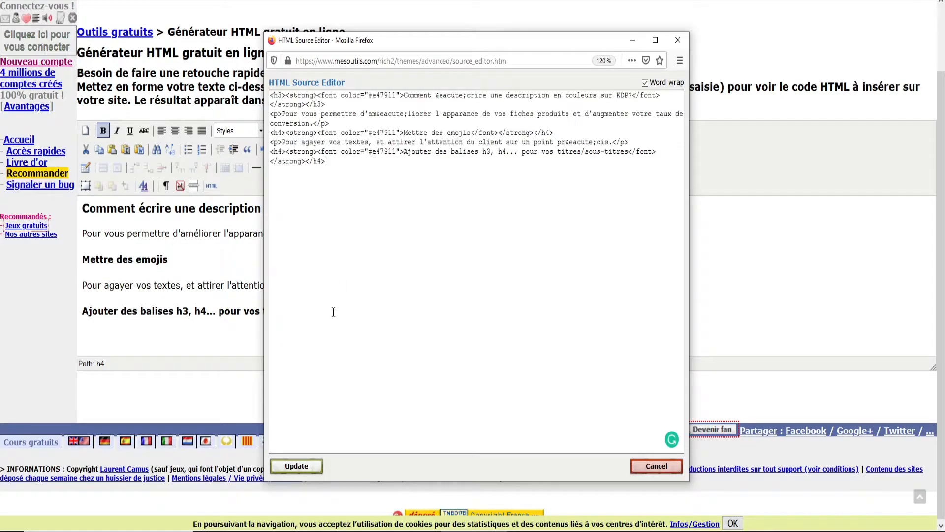
left_click(297, 465)
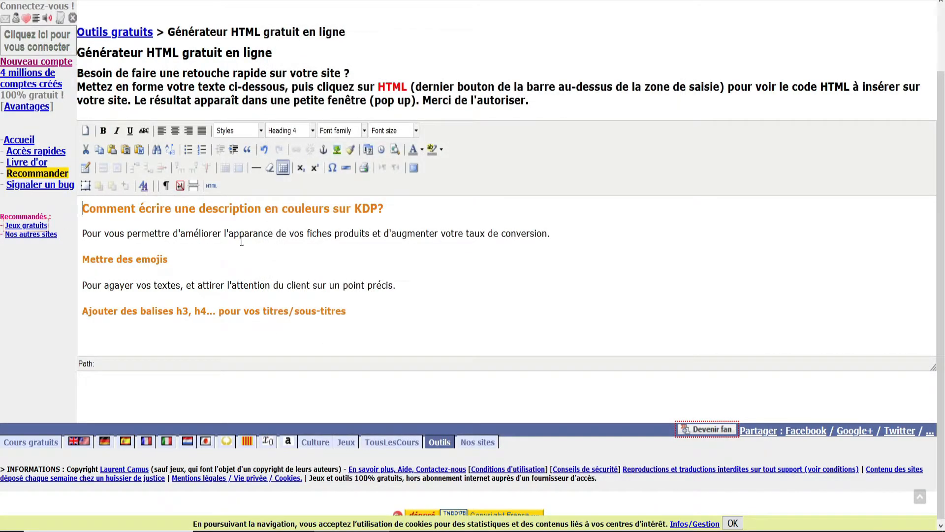
Set the last heading's font color value to "#green" in the untitled note
left_click(309, 201)
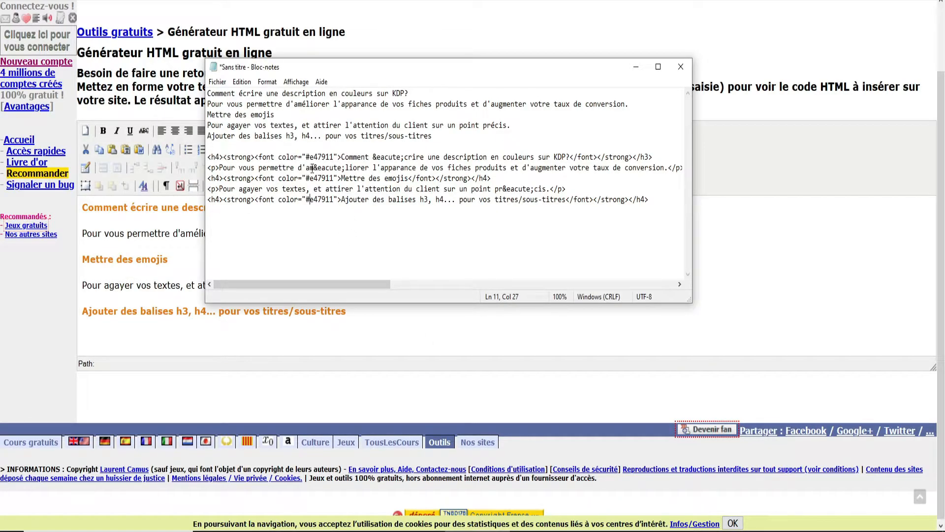
left_click_drag(335, 201, 310, 201)
type("green")
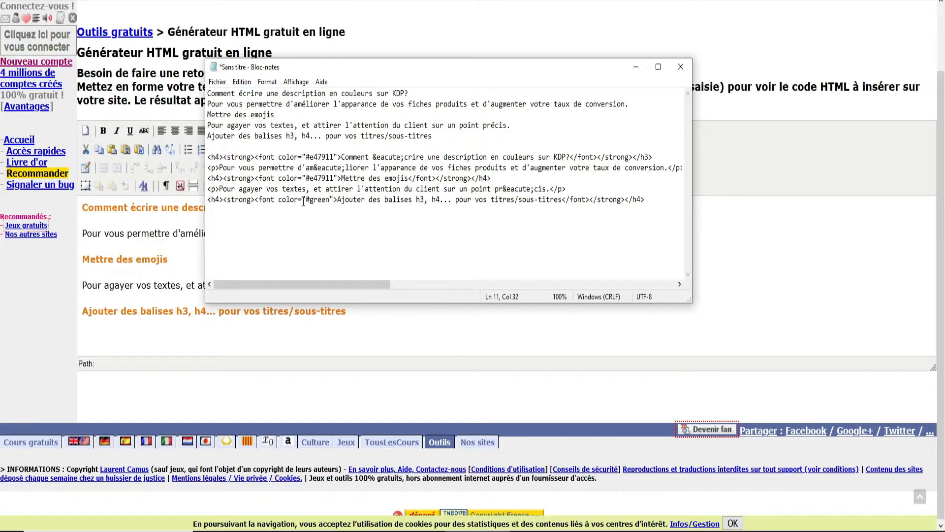
Copy the revised HTML block from the note into the generator's HTML source editor, replacing the existing code, and update the description
left_click_drag(642, 199, 205, 155)
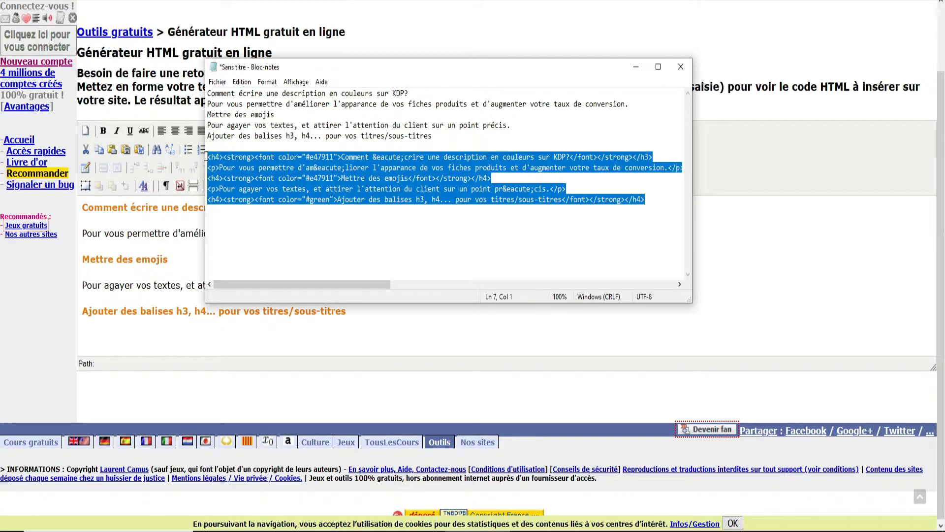
left_click(188, 234)
left_click(211, 185)
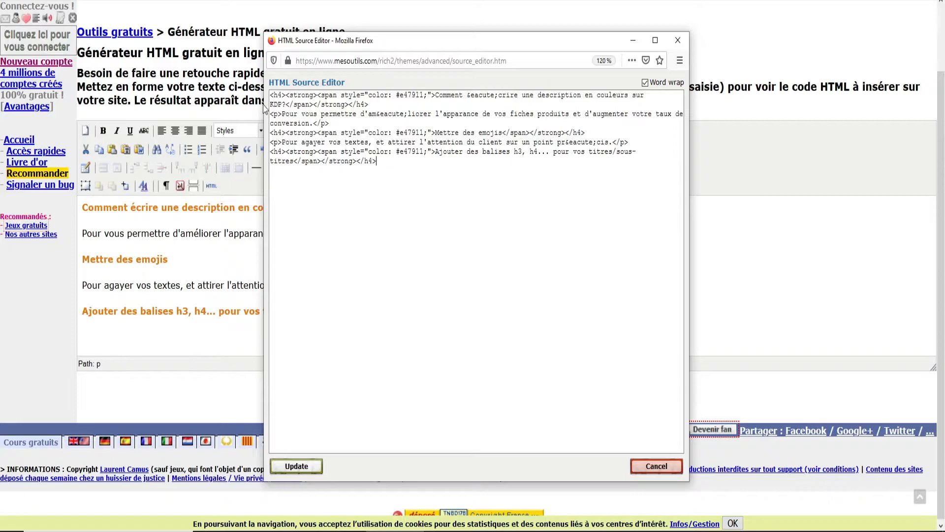
left_click_drag(270, 96, 396, 173)
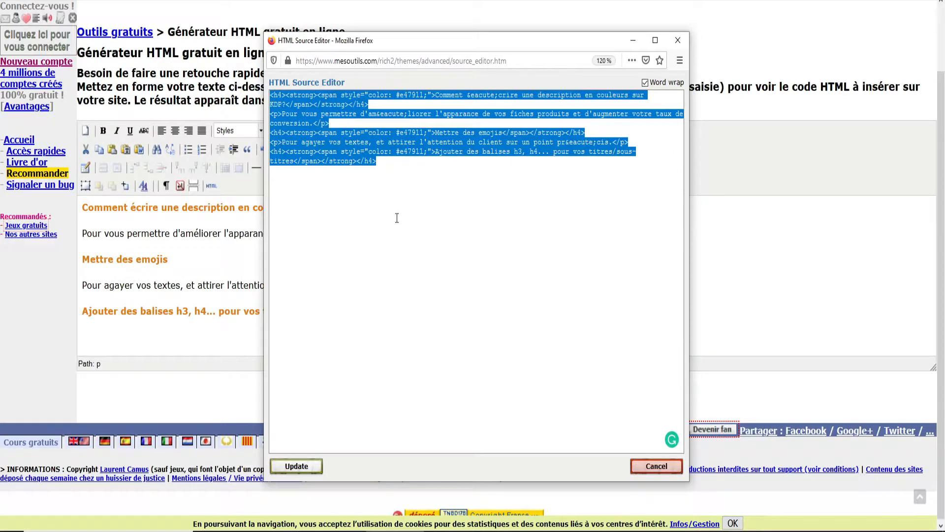
key("ctrl+v")
left_click(296, 466)
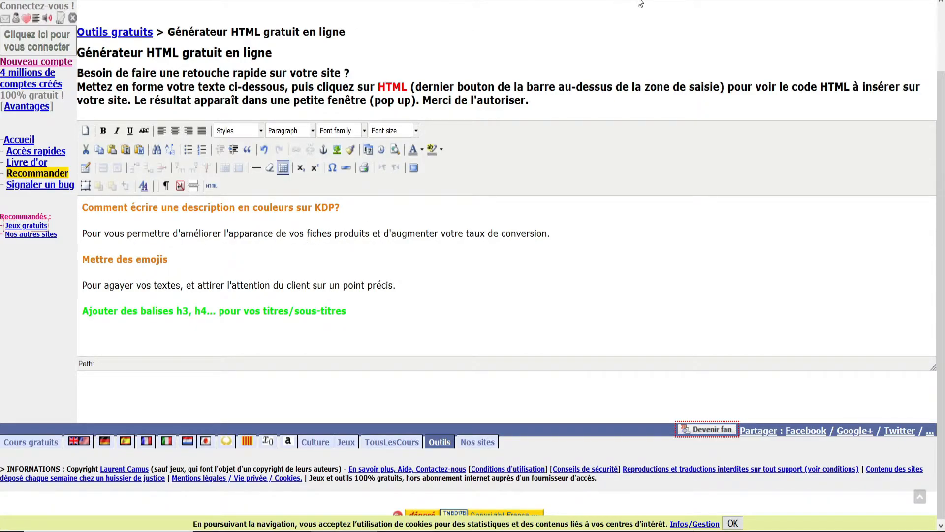
Open the Amazon Compatible Emojis page by Keywords Advantage and browse the available emojis
key("ctrl+t")
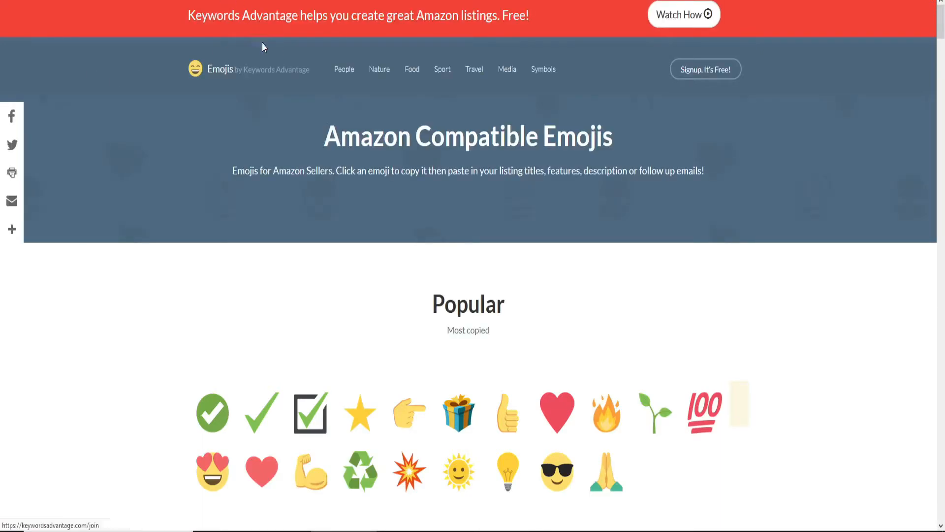
scroll(287, 182, "down", 4)
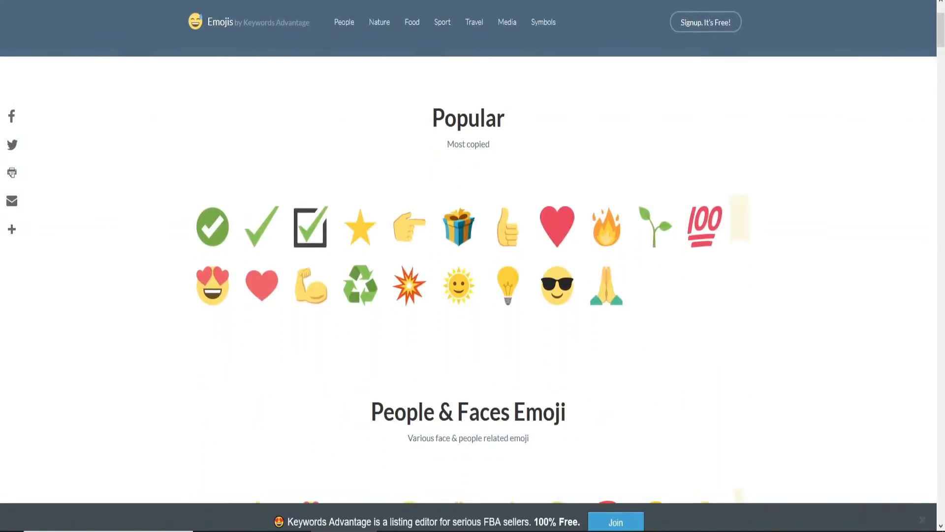
scroll(287, 208, "up", 4)
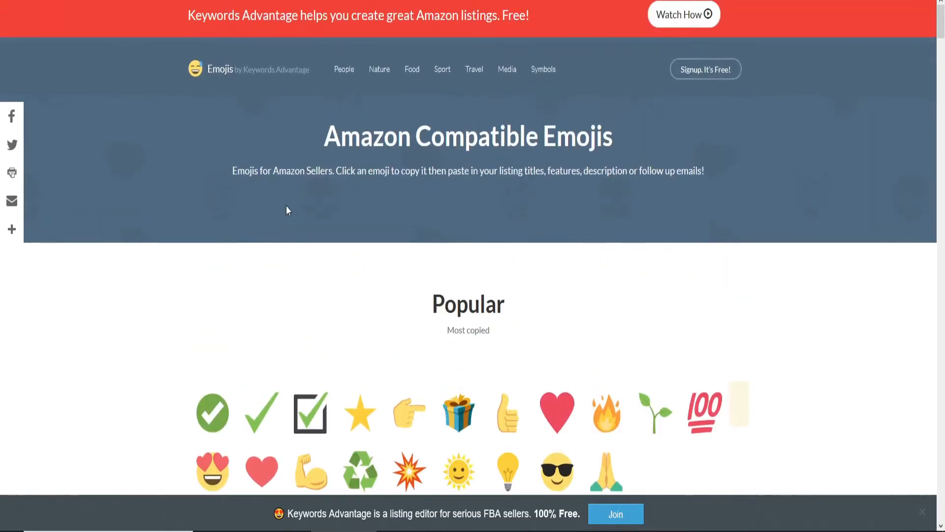
scroll(287, 209, "down", 9)
scroll(241, 171, "down", 14)
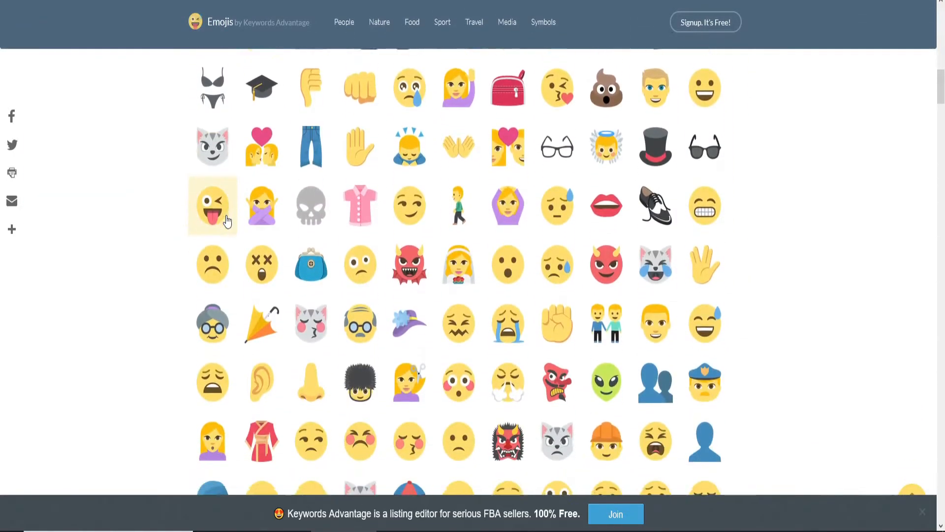
scroll(219, 228, "up", 20)
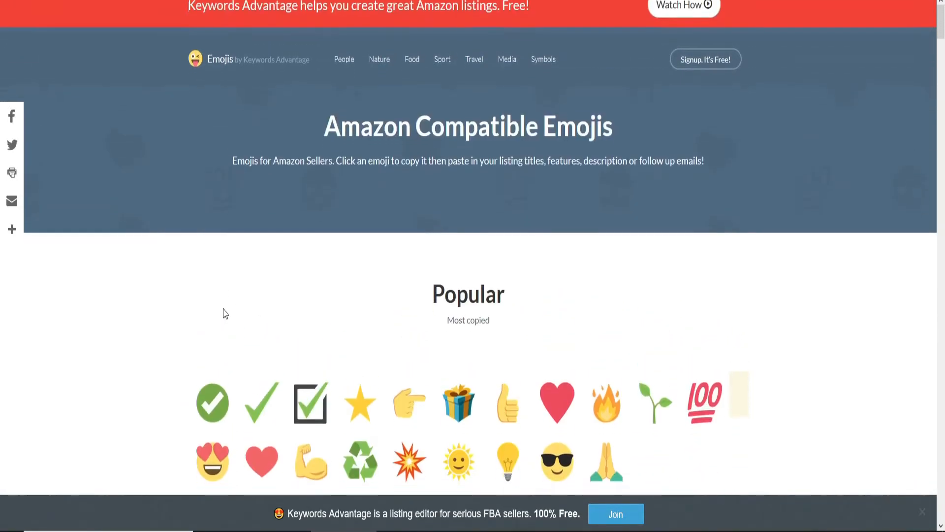
scroll(221, 314, "down", 5)
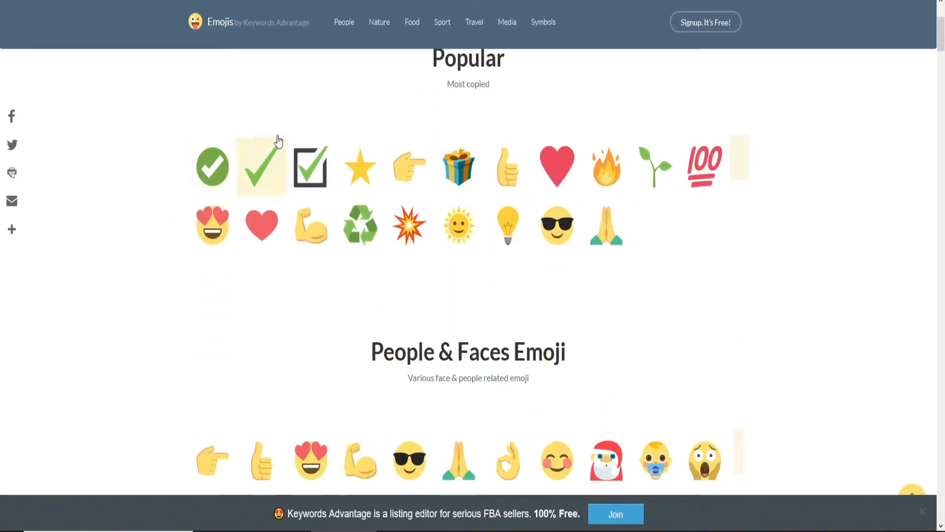
Copy the gift emoji from the Popular section and return to the online HTML generator
left_click(448, 182)
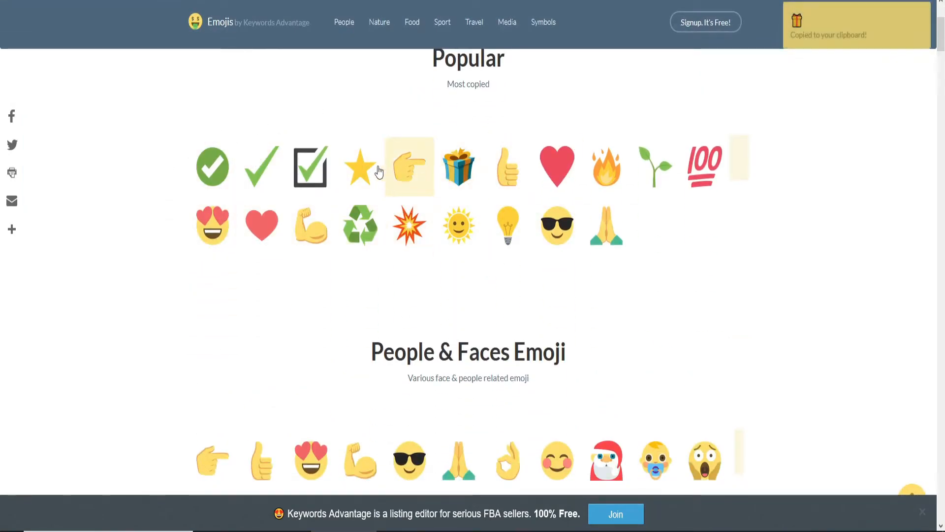
left_click(74, 0)
left_click(84, 212)
left_click(271, 0)
left_click(459, 170)
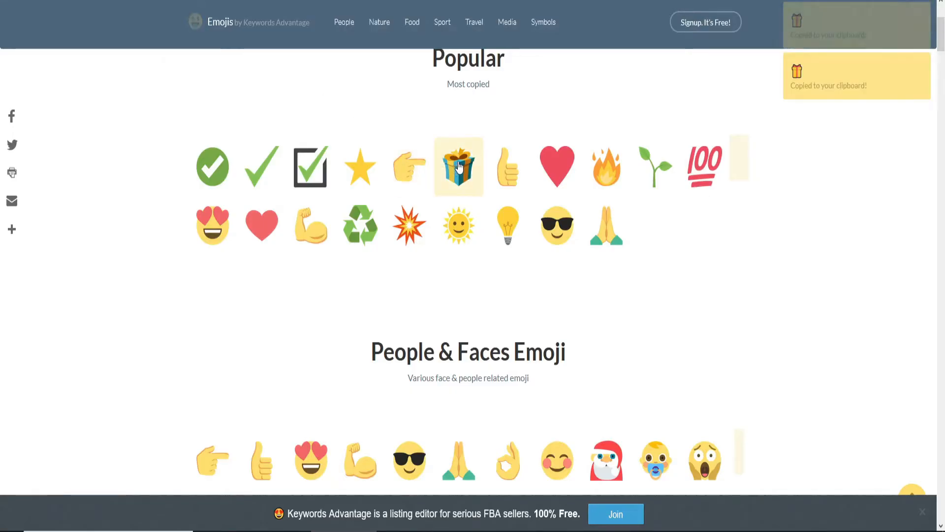
left_click(79, 1)
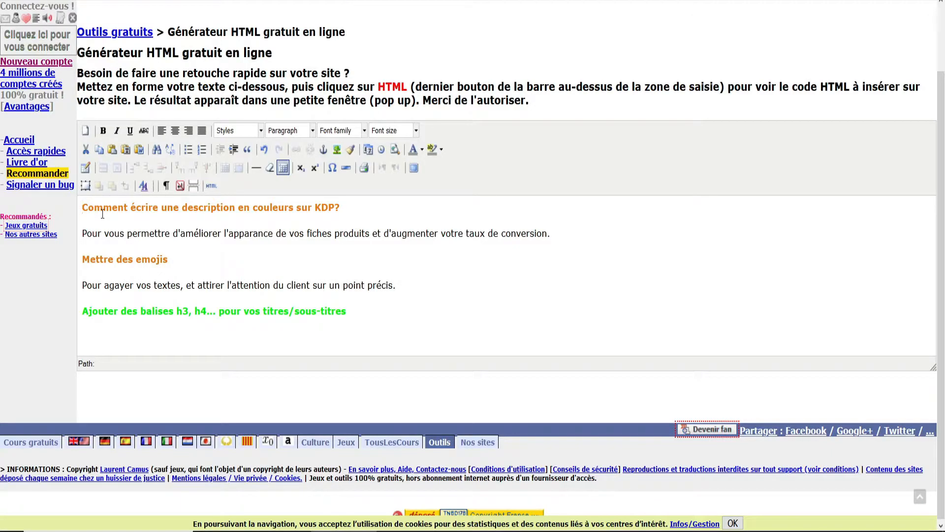
Insert the gift emoji on the first heading's line and the pointing-hand emoji before the paragraph "Pour agayer vos textes"
key("ctrl+v")
left_click(81, 234)
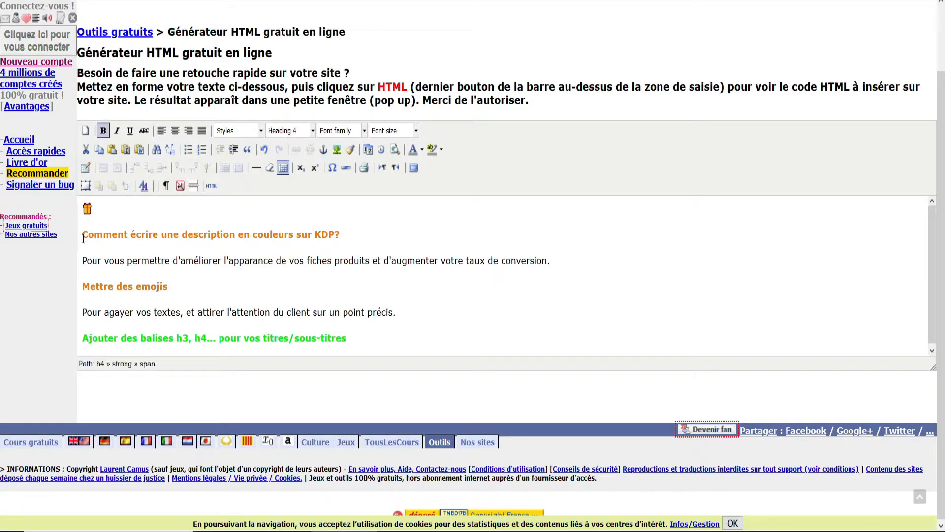
key("BackSpace")
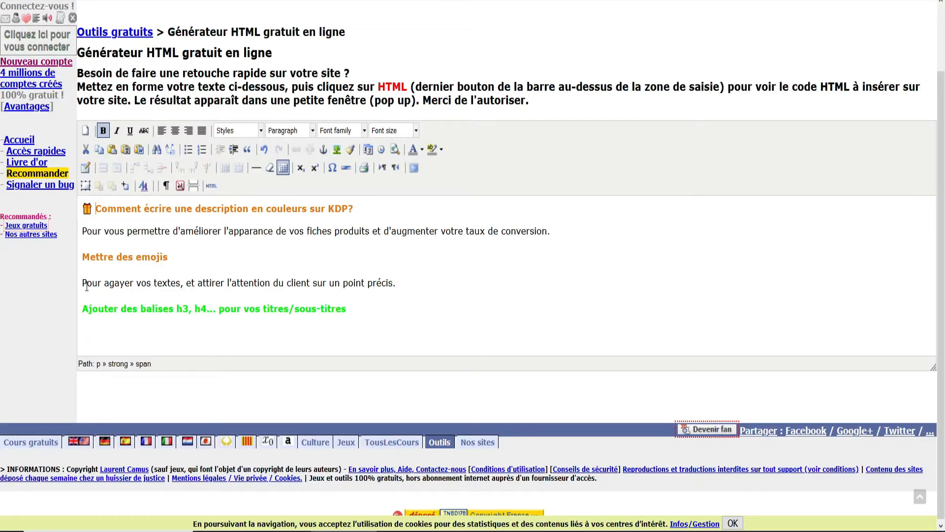
left_click(82, 283)
key("ctrl+v")
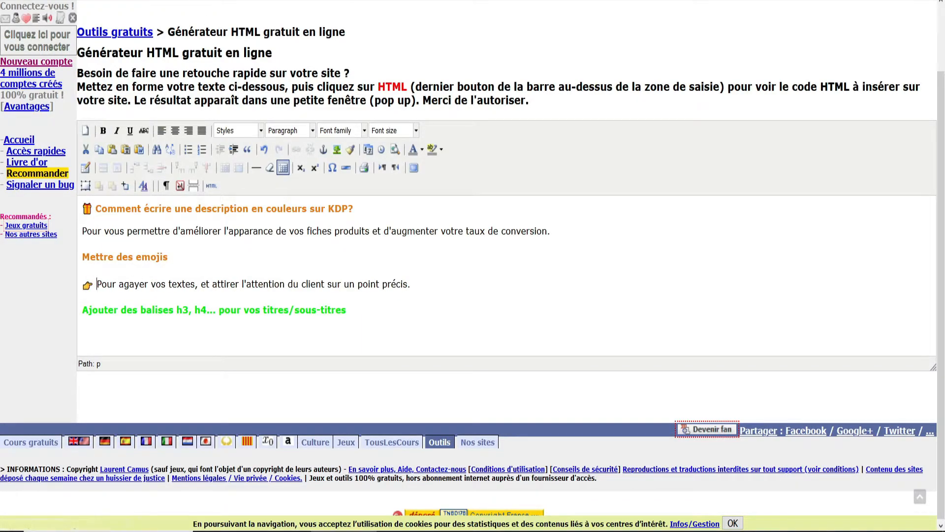
Copy the star emoji from the emoji page and insert it on a new line below the green heading
key("ctrl+Tab")
left_click(361, 175)
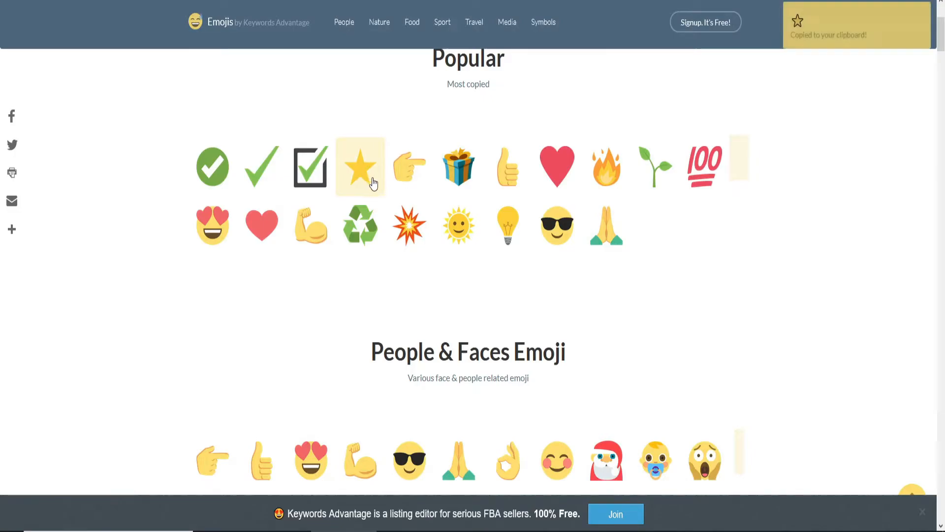
key("ctrl+Tab")
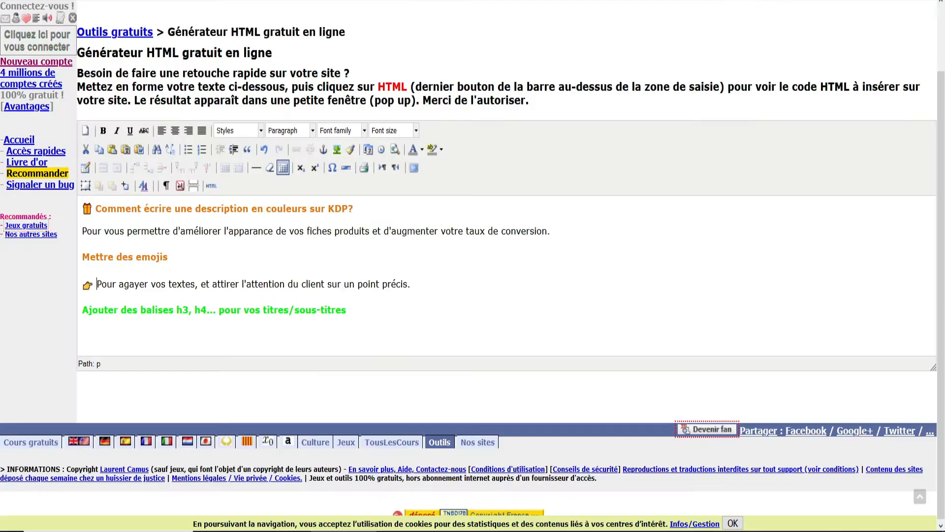
left_click(358, 311)
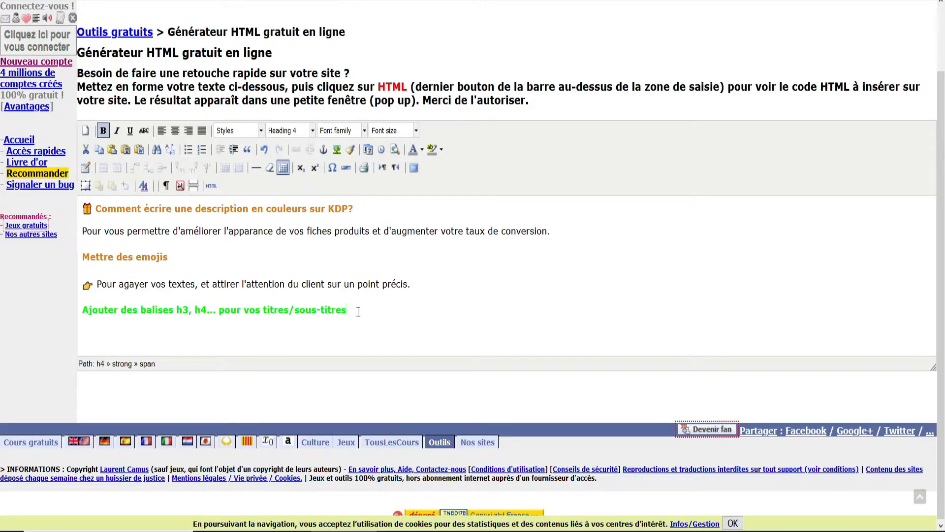
key("Return")
key("ctrl+v")
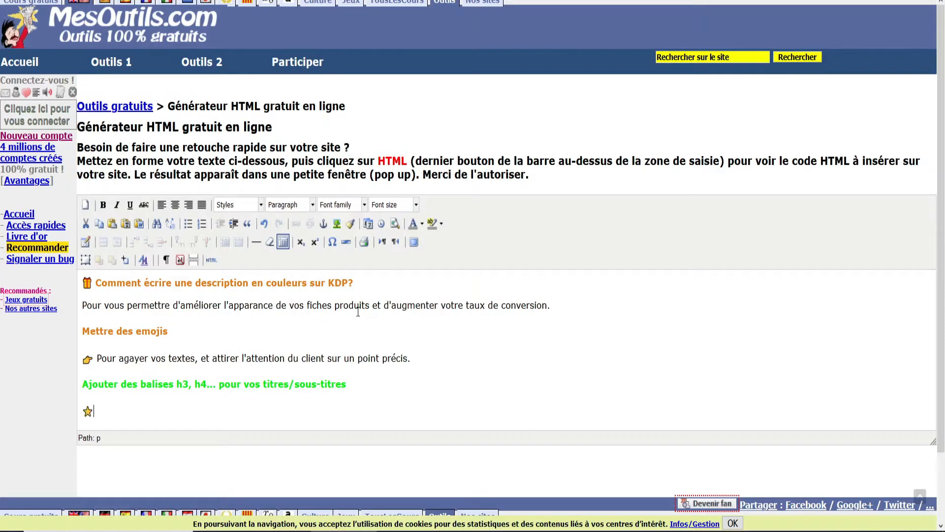
Write "grand format" after the star emoji
type("graznb")
type("d fior")
key("BackSpace")
key("BackSpace")
key("BackSpace")
type("ormat")
Add a second star line reading "6x9" and join it to the end of the "grand format" line
key("Return")
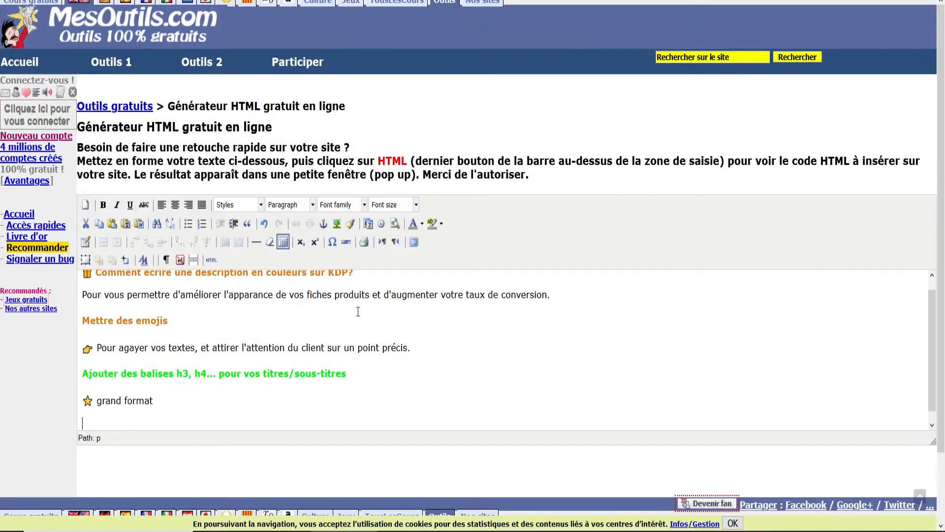
key("ctrl+v")
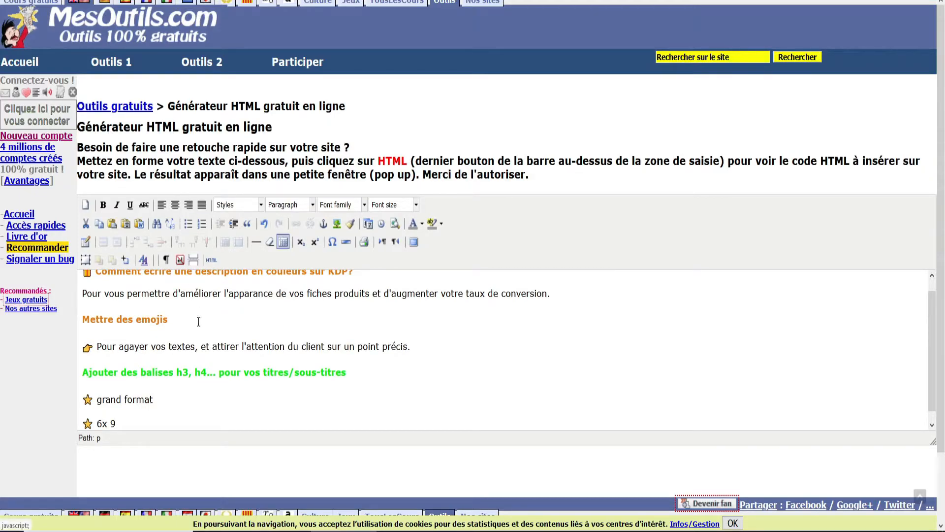
left_click(111, 423)
key("BackSpace")
scroll(158, 373, "down", 1)
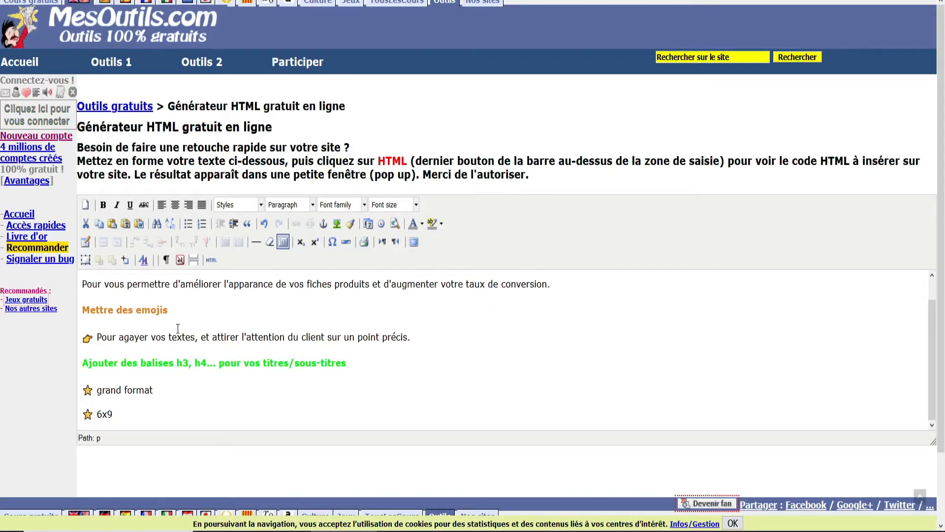
key("BackSpace")
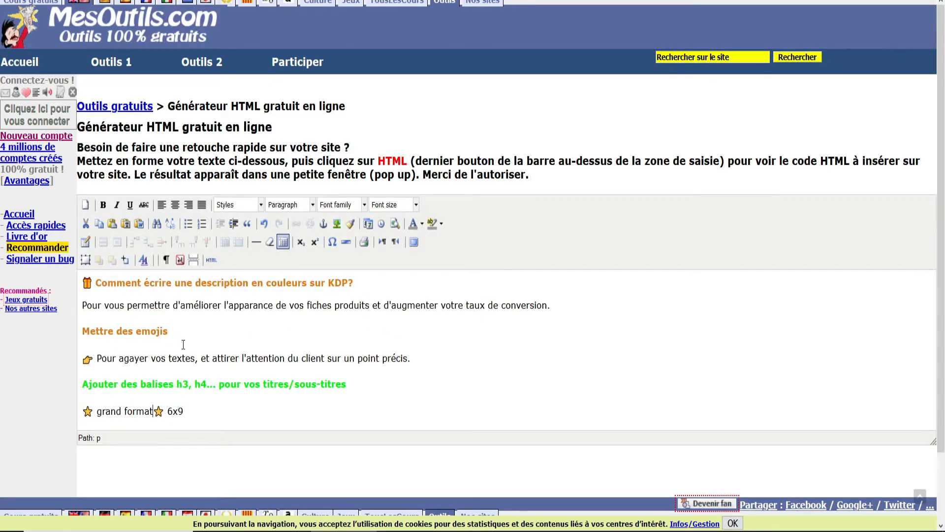
Place the "6x9" star item directly beneath "grand format" with a single line break, keeping both in the same paragraph
key("Return")
scroll(122, 337, "down", 1)
scroll(121, 338, "down", 2)
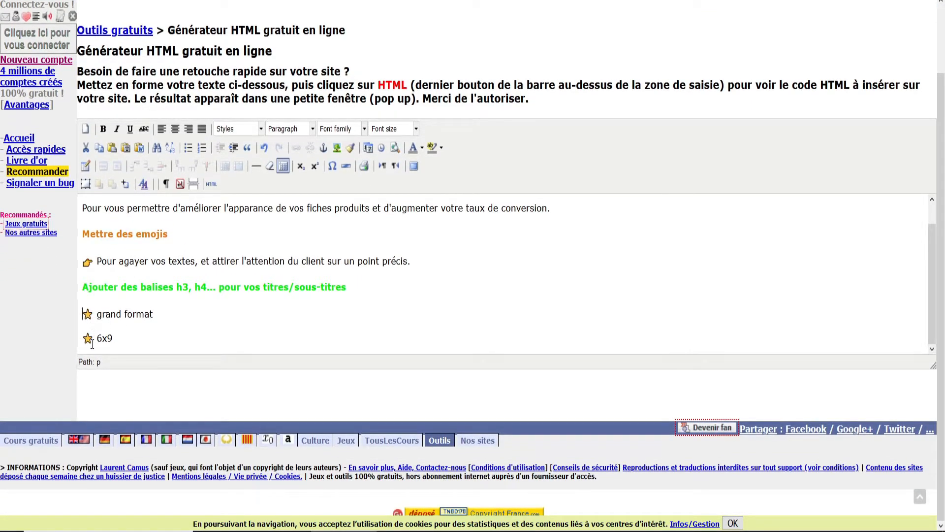
left_click(85, 338)
key("BackSpace")
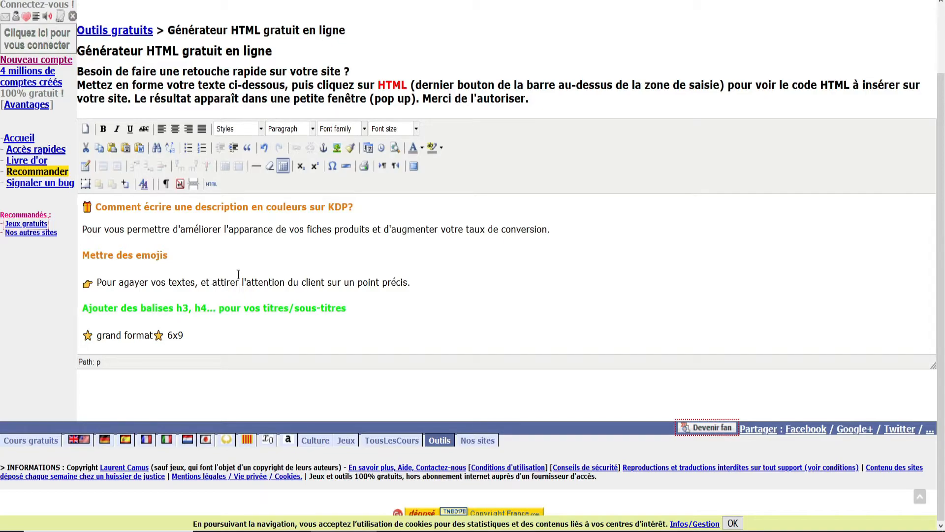
key("Return")
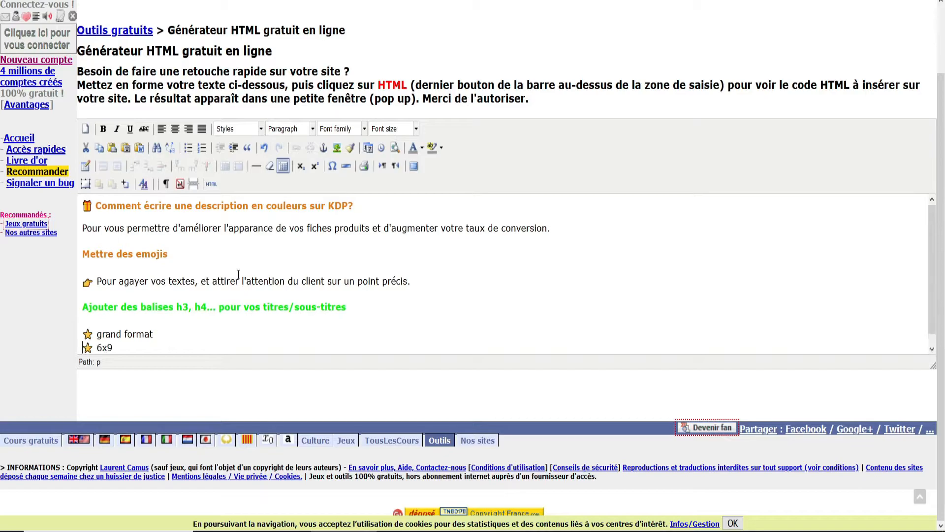
scroll(196, 300, "down", 1)
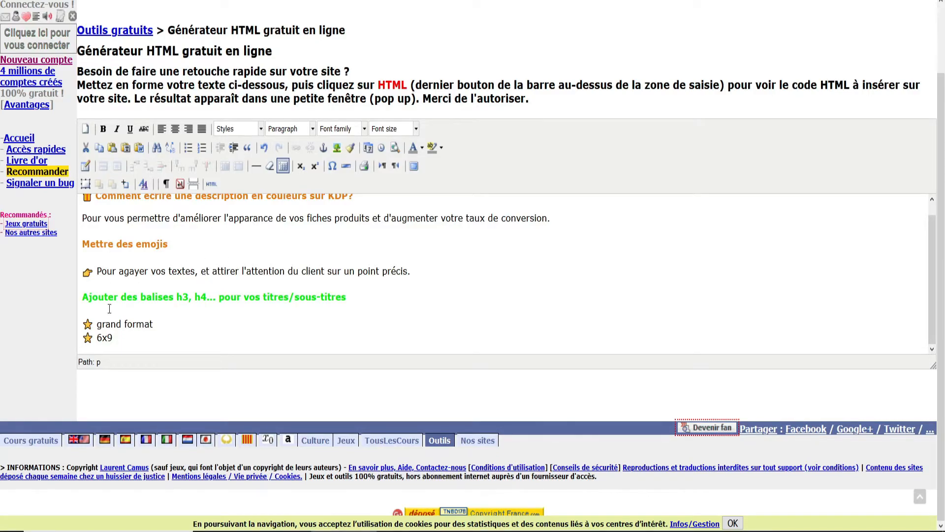
scroll(192, 294, "up", 3)
scroll(195, 280, "down", 2)
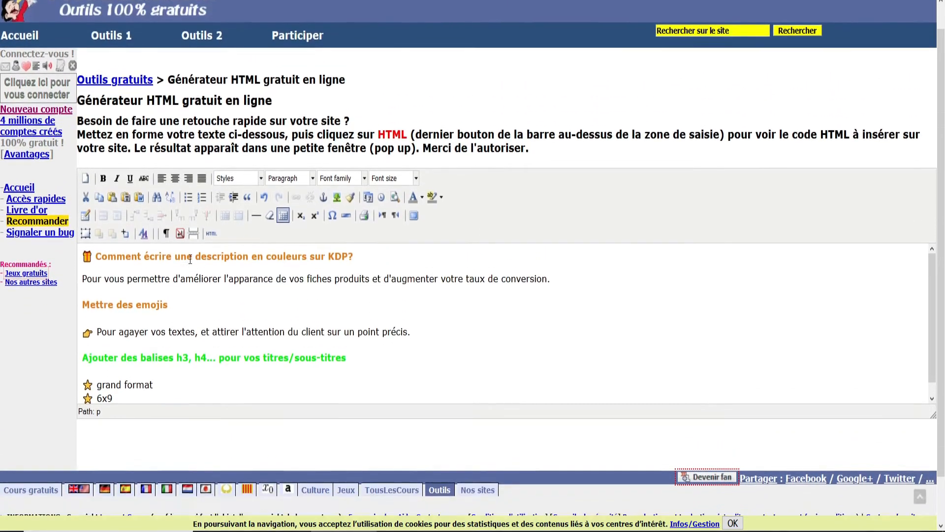
Examine the HTML source generated for the whole description, and close the source editor without applying changes
left_click(211, 184)
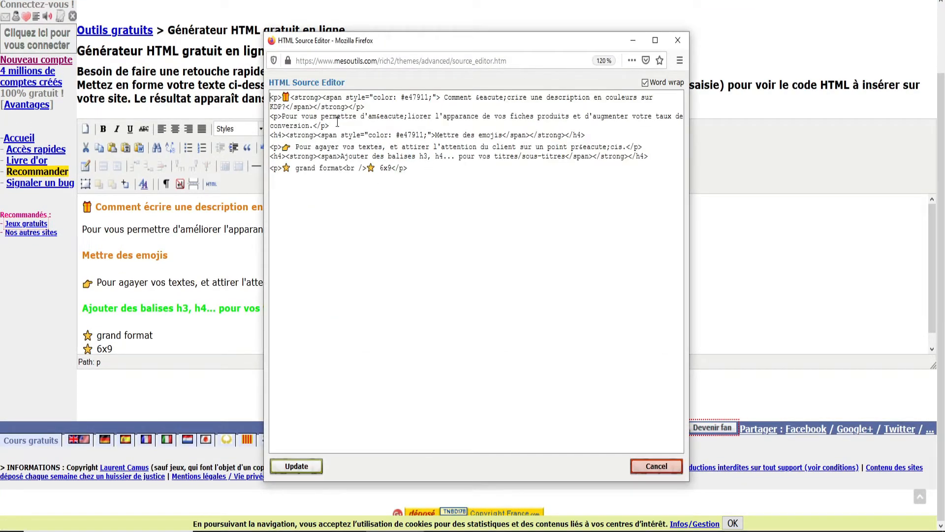
key("ctrl+a")
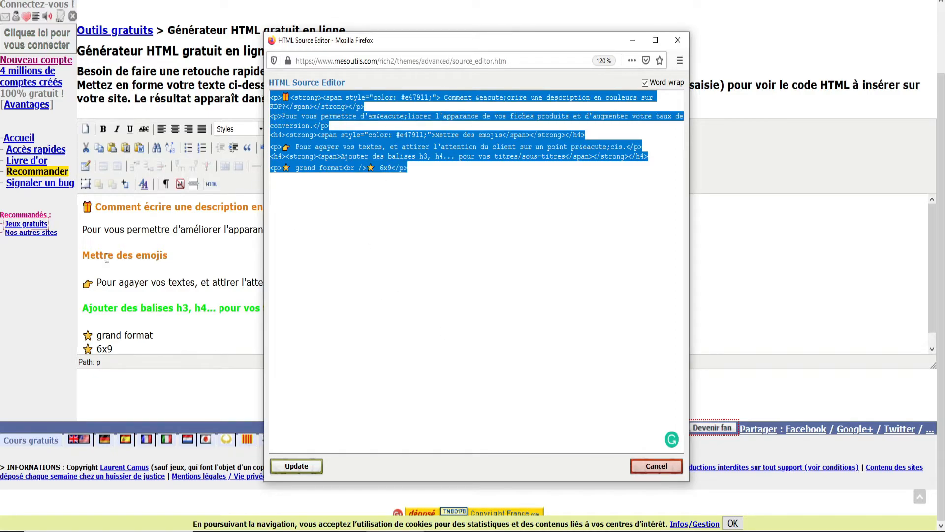
scroll(142, 261, "down", 1)
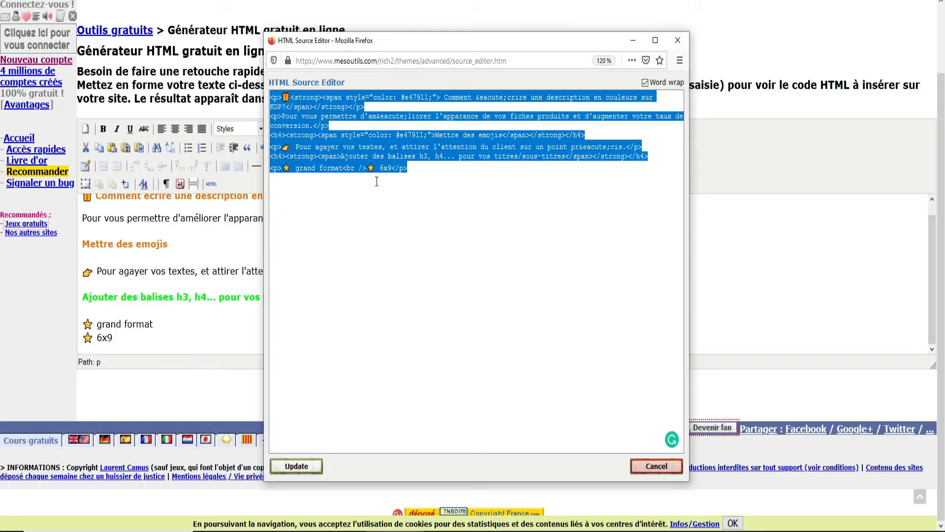
left_click_drag(323, 97, 404, 97)
left_click(678, 40)
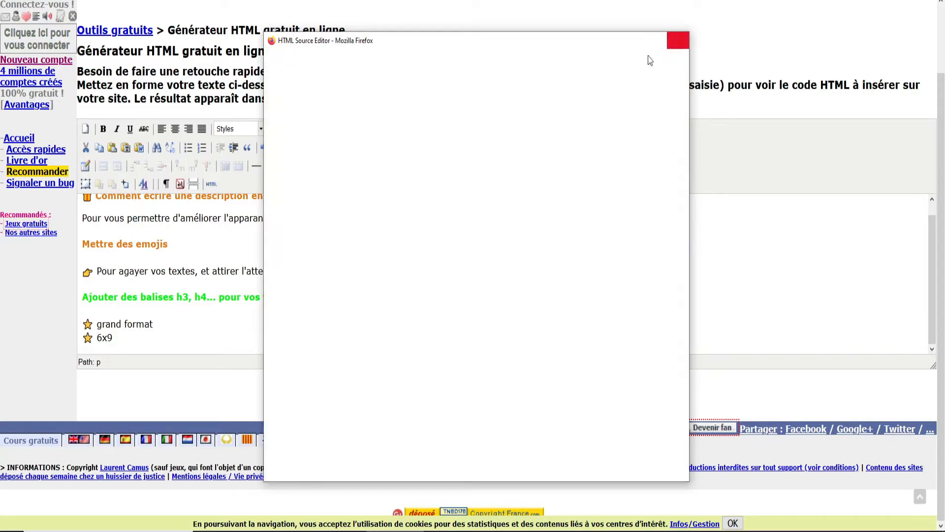
Clear the description editor and fill it with the five plain text lines copied from the untitled Notepad document
key("ctrl+a")
scroll(133, 343, "up", 1)
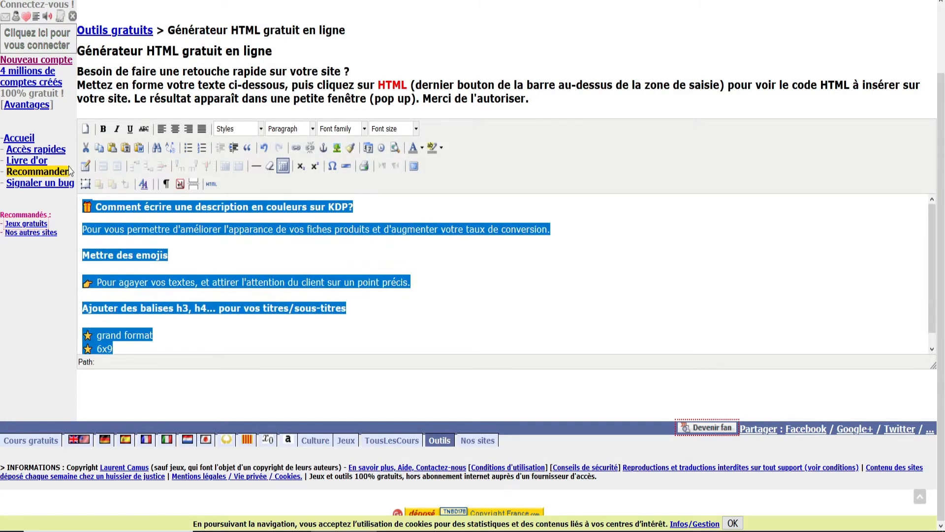
scroll(330, 358, "up", 1)
key("Delete")
scroll(330, 358, "down", 1)
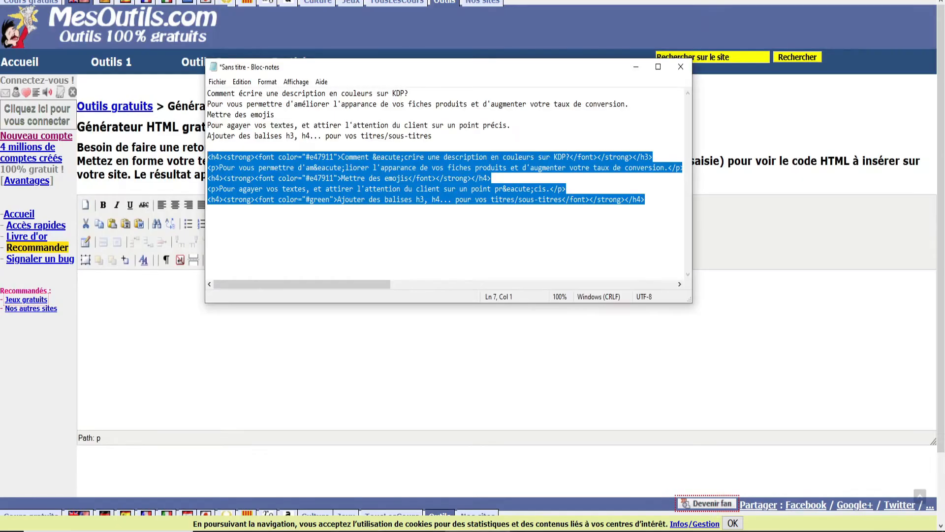
left_click_drag(469, 137, 196, 90)
key("ctrl+c")
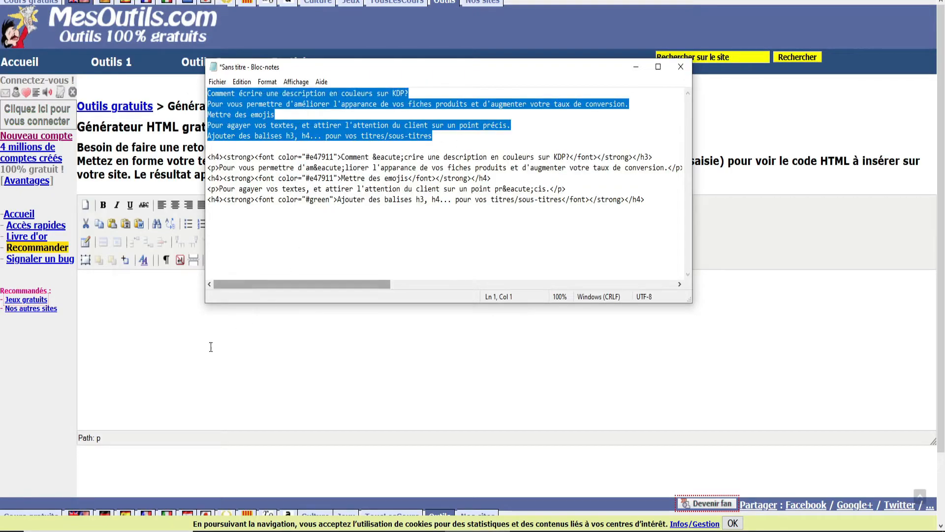
left_click(185, 317)
key("ctrl+v")
Format the line "Comment écrire une description en couleurs sur KDP?" as Heading 3
left_click_drag(311, 283, 84, 281)
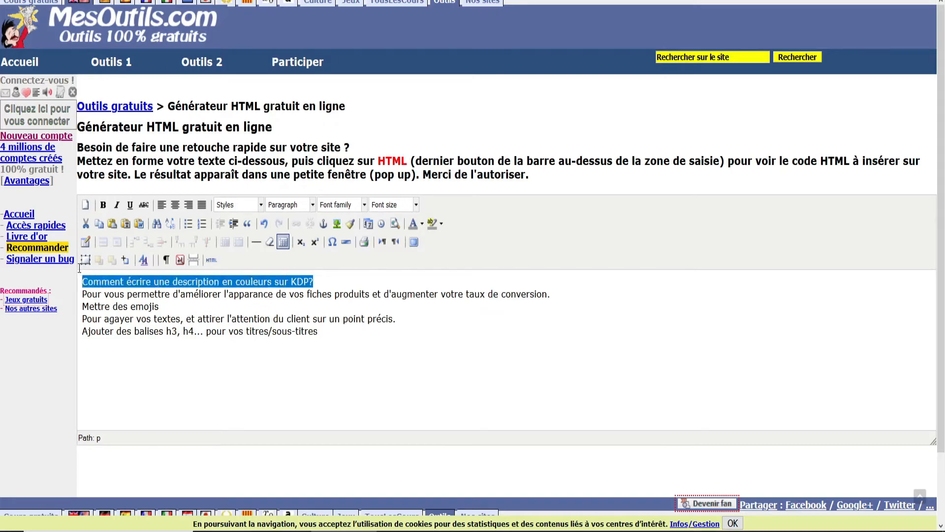
left_click(290, 204)
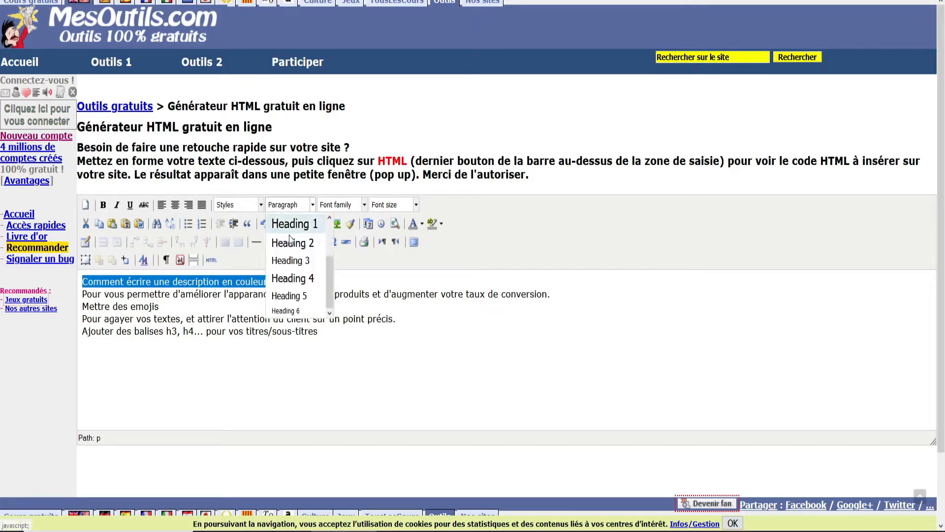
left_click(291, 260)
Format the lines "Mettre des emojis" and "Ajouter des balises h3, h4... pour vos titres/sous-titres" as Heading 4
left_click_drag(168, 320, 82, 321)
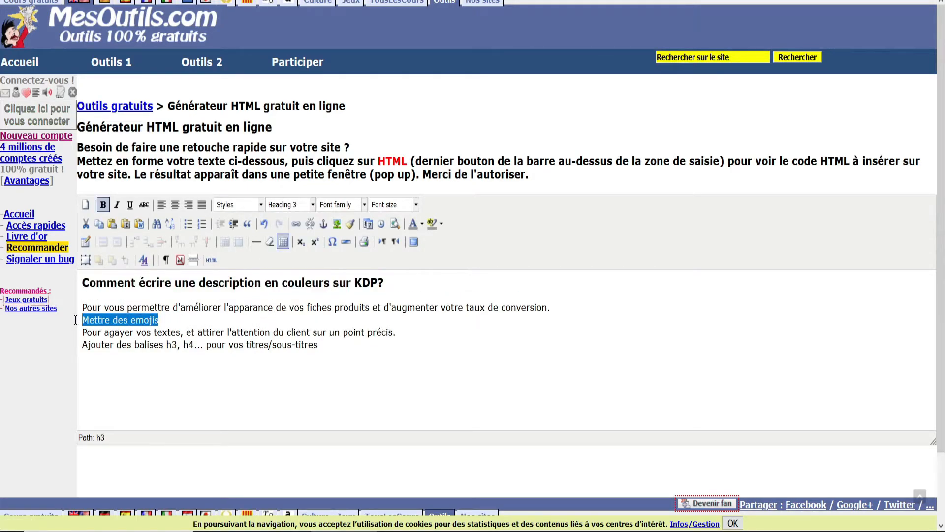
left_click(310, 205)
left_click(303, 283)
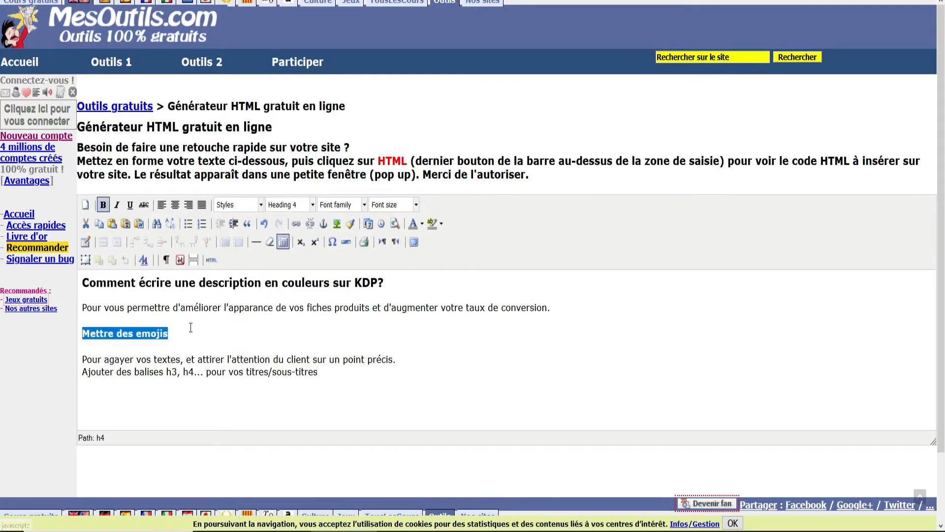
left_click_drag(320, 373, 54, 386)
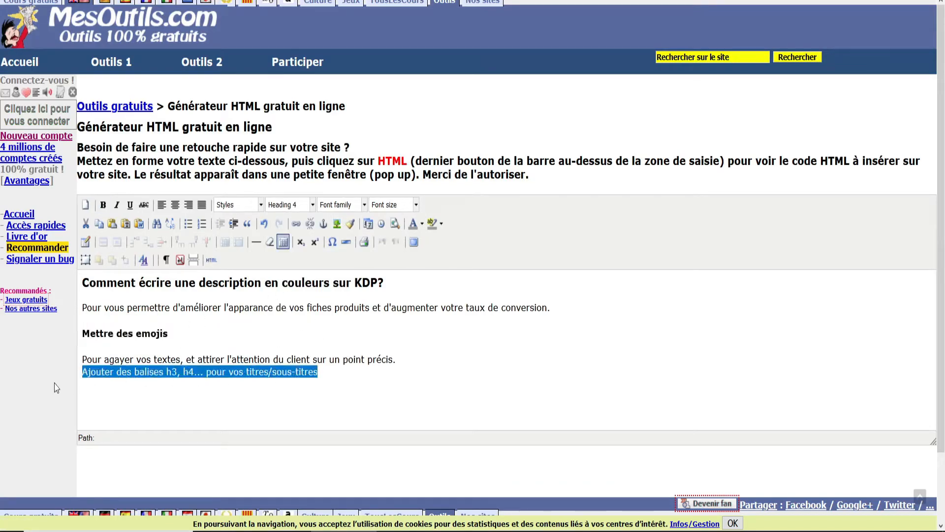
left_click(301, 204)
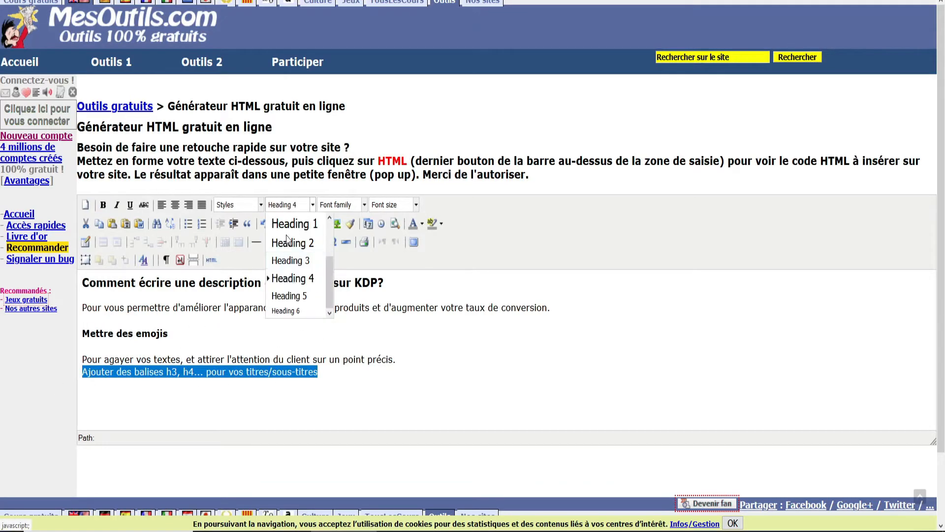
left_click(294, 278)
left_click(274, 332)
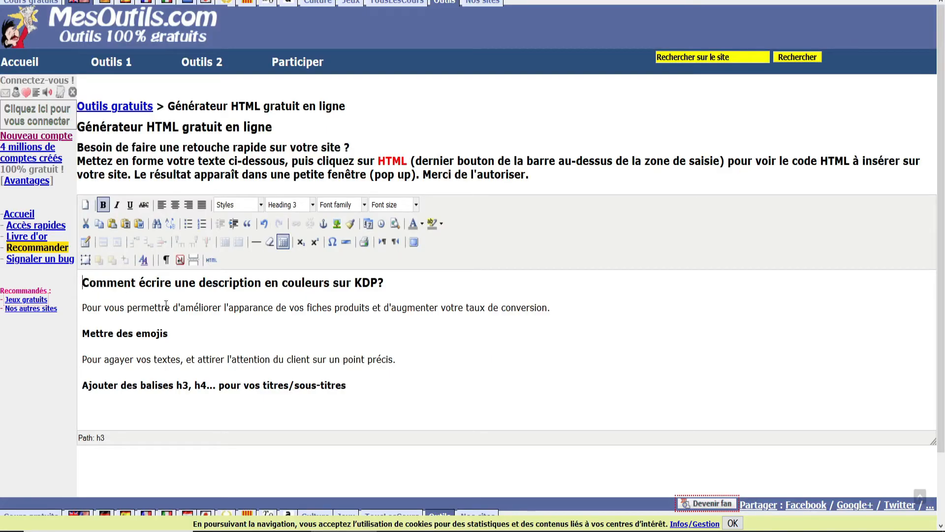
Insert the gift emoji before the first heading and the pointing-hand emoji before the paragraph "Pour agayer vos textes"
key("ctrl+v")
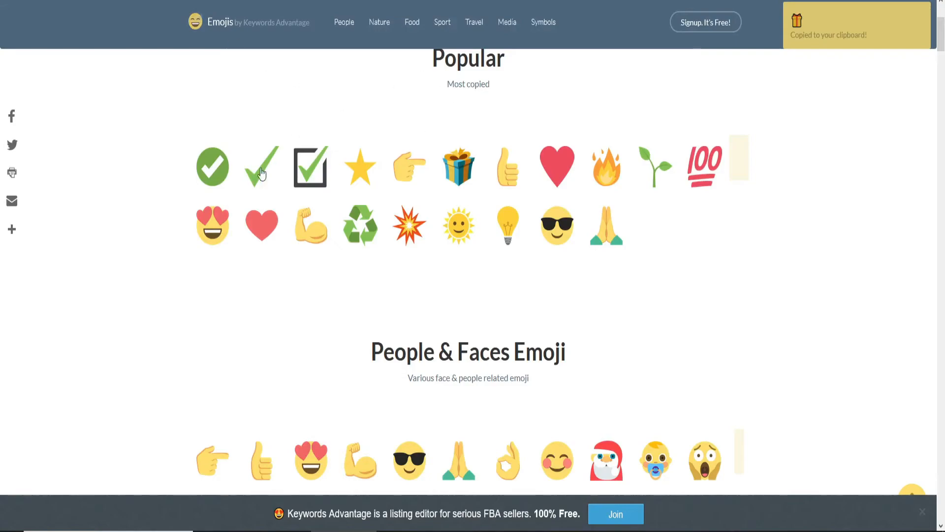
left_click(409, 166)
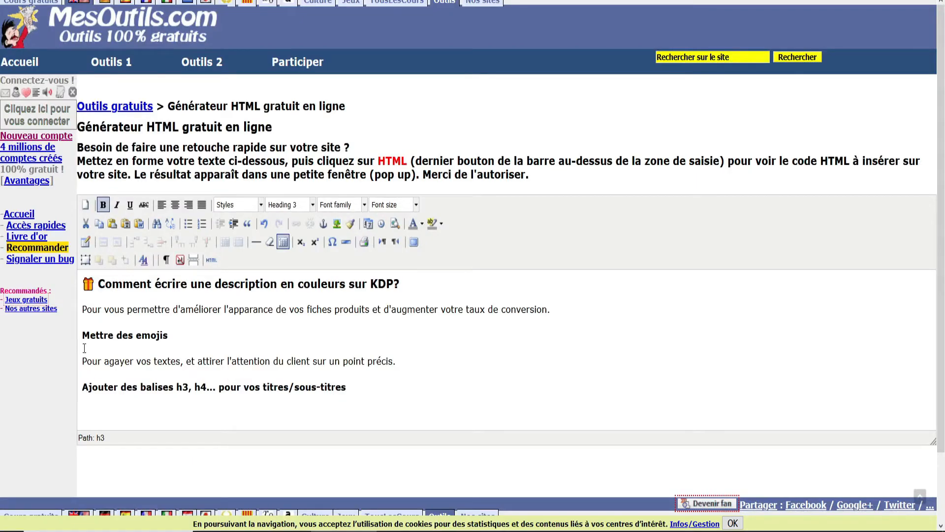
left_click(85, 360)
key("ctrl+v")
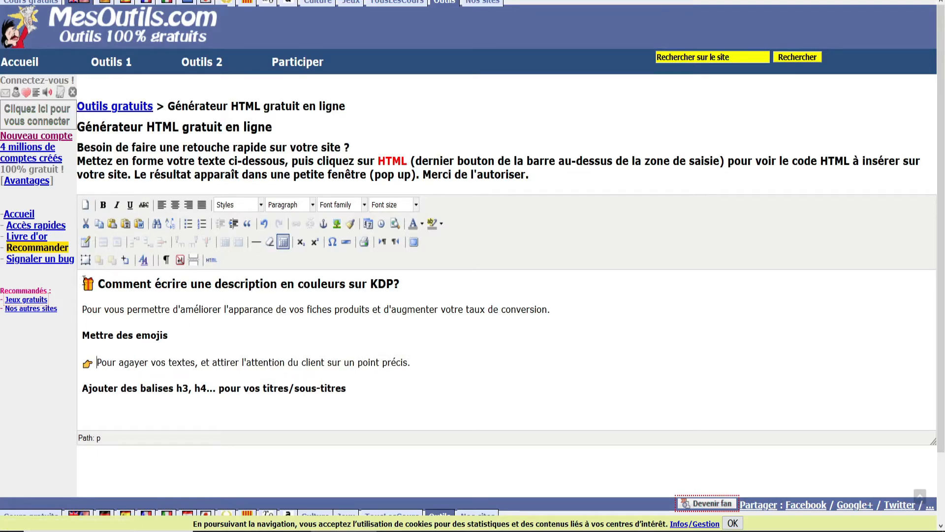
Copy the description's HTML source and paste it over the old HTML block in the untitled Notepad document
left_click_drag(84, 284, 394, 406)
left_click(270, 325)
left_click(211, 259)
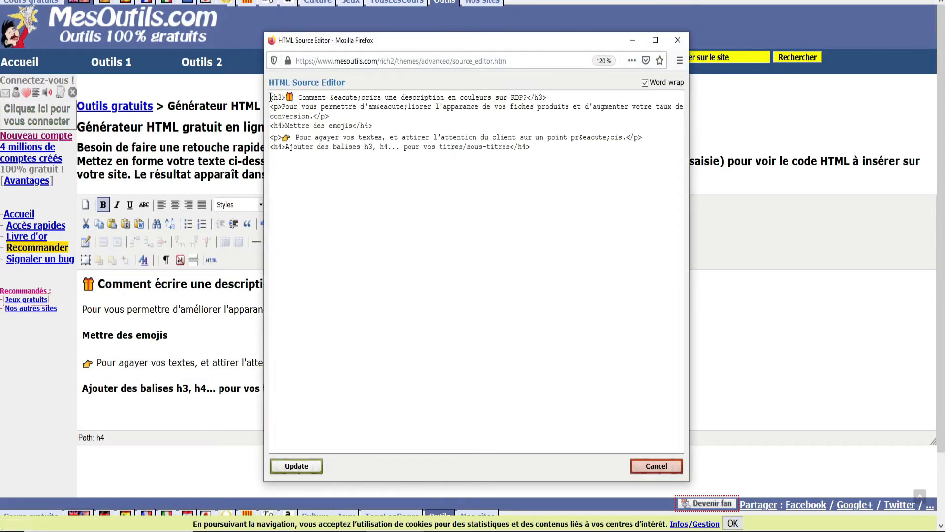
left_click_drag(541, 151, 263, 91)
right_click(299, 109)
left_click(315, 147)
key("alt+Tab")
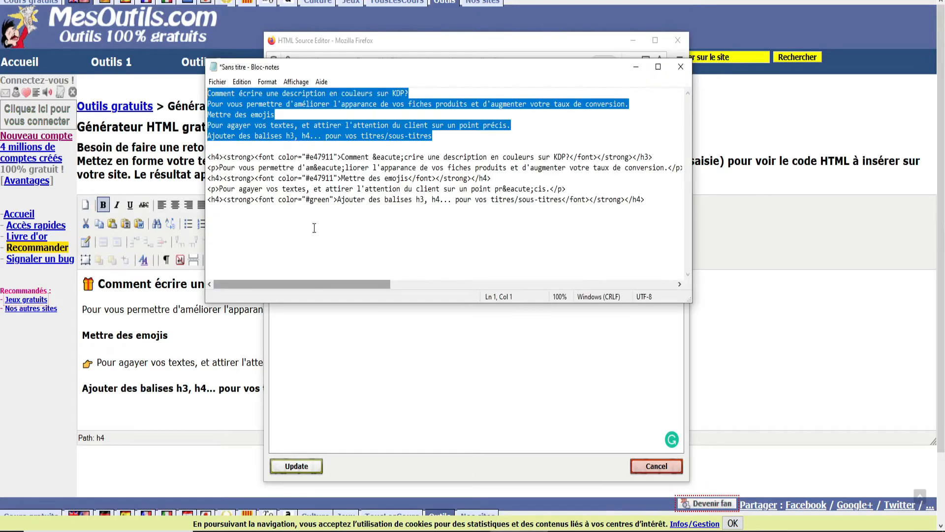
left_click_drag(645, 199, 175, 157)
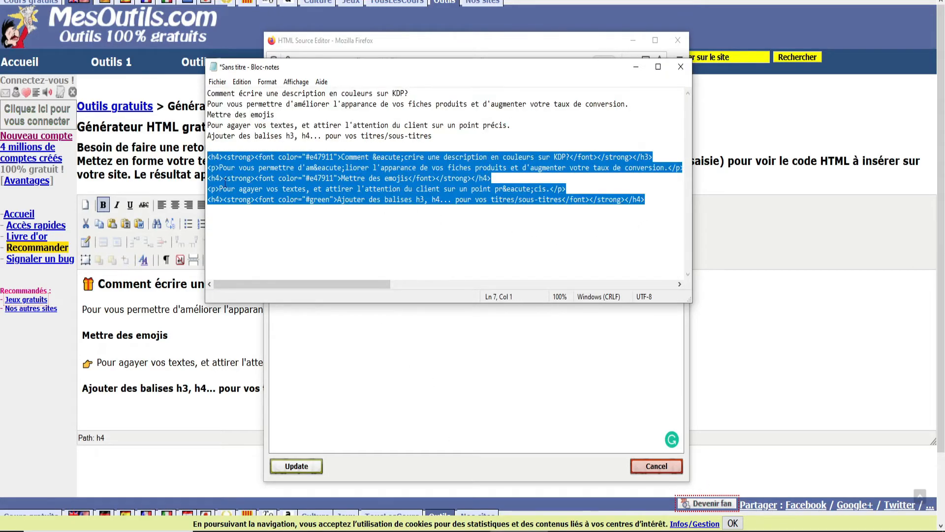
key("ctrl+v")
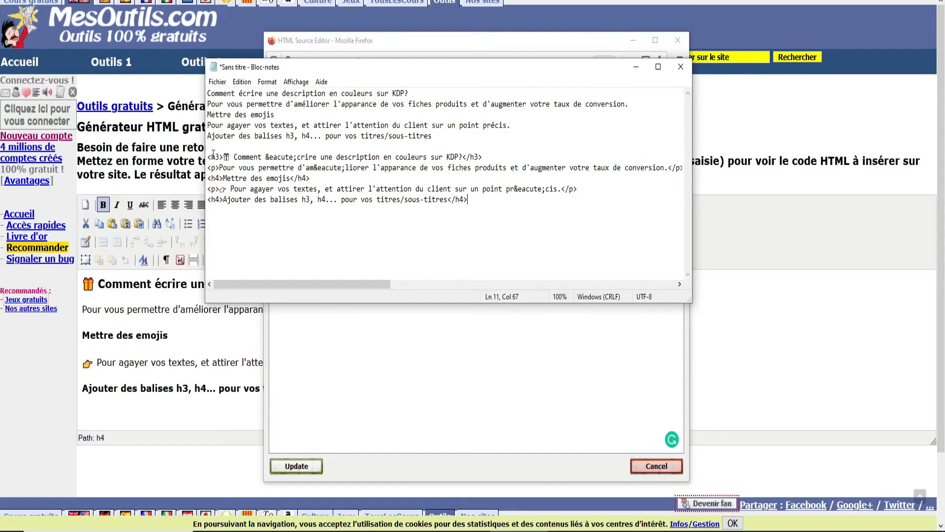
Replace the opening tags of the three headings in Notepad with <h4><strong><font color="#e47911"> copied from the h4 file
left_click(558, 531)
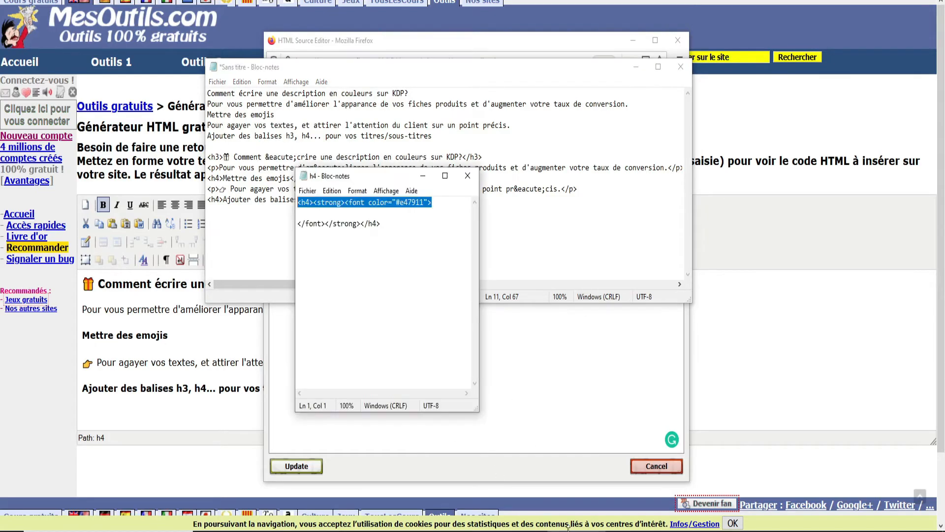
right_click(423, 199)
left_click(443, 239)
left_click_drag(224, 157, 207, 200)
key("ctrl+v")
key("ctrl+v")
key("ctrl+v")
Replace the closing tags of the three headings with </font></strong></h4> copied from the h4 file
key("alt+Tab")
left_click_drag(399, 224, 295, 224)
left_click(370, 253)
left_click_drag(383, 224, 290, 222)
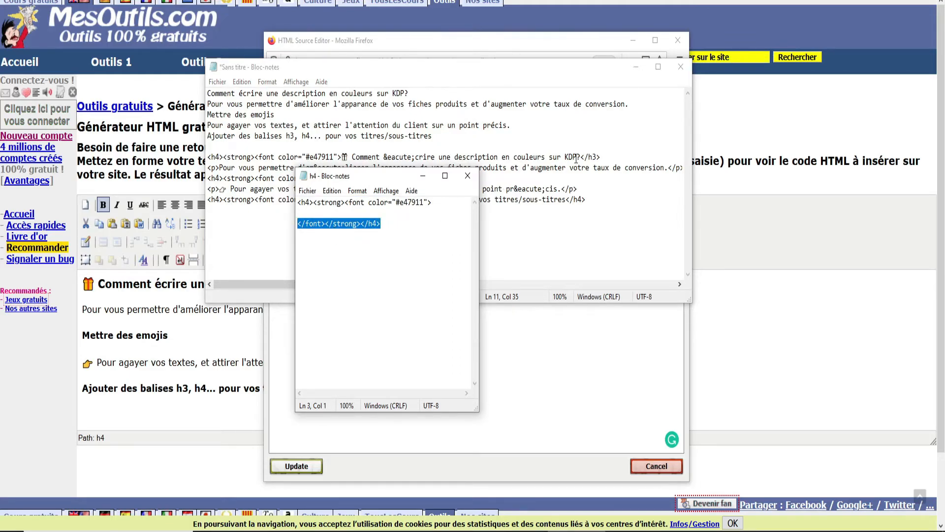
left_click_drag(581, 159, 601, 158)
key("ctrl+v")
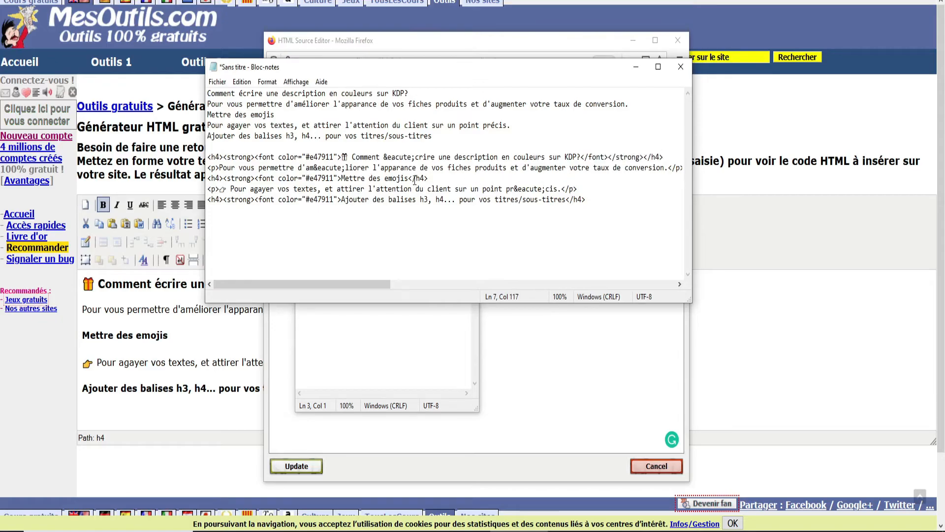
left_click_drag(411, 177, 429, 177)
key("ctrl+v")
left_click_drag(566, 200, 206, 158)
key("ctrl+v")
Change the font colour of the last heading, "Ajouter des balises h3, h4...", to #green in the Notepad code
left_click(240, 207)
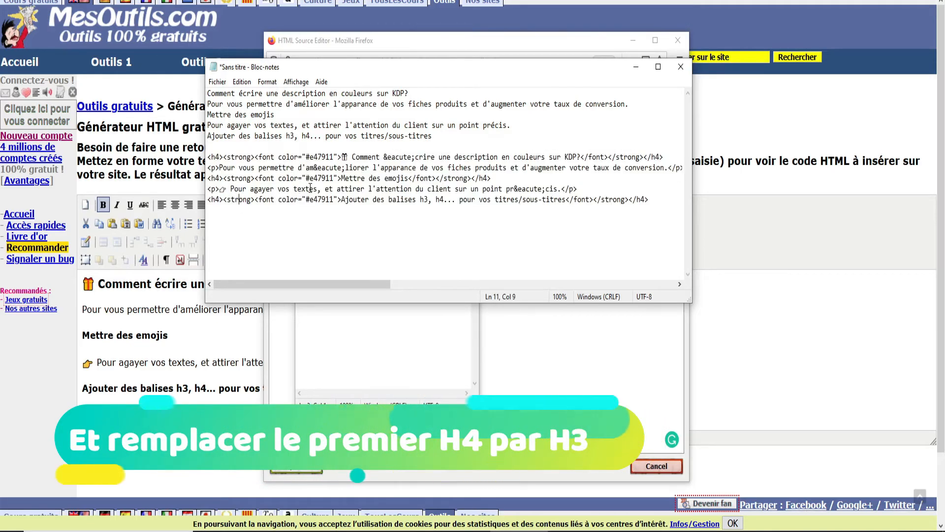
left_click_drag(310, 200, 333, 200)
type("green")
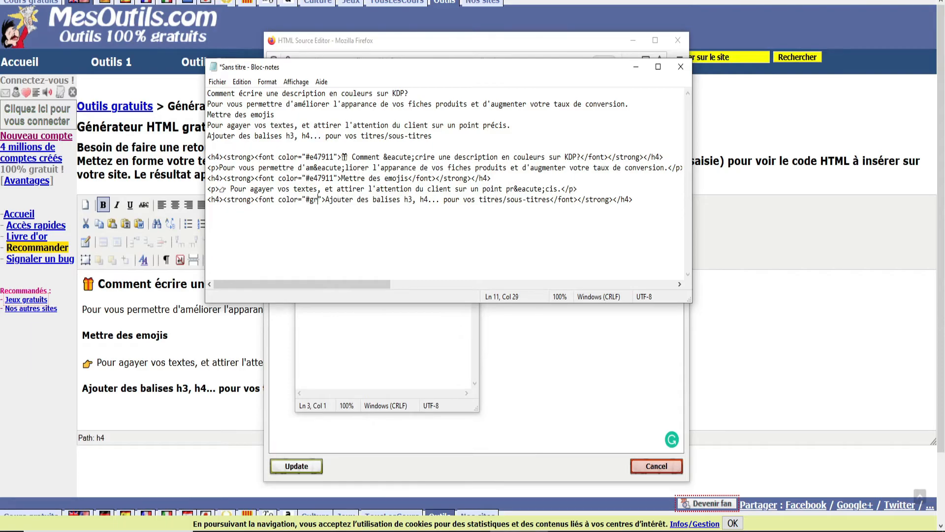
Replace the code in the HTML Source Editor with the edited Notepad code, update the description and put the Notepad windows away
left_click_drag(646, 199, 160, 162)
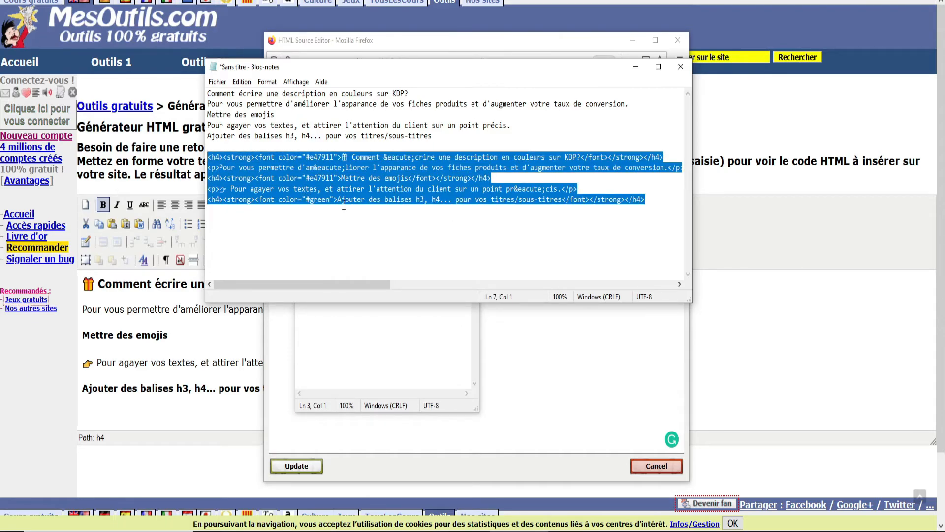
left_click(494, 400)
left_click_drag(552, 156, 271, 93)
key("ctrl+v")
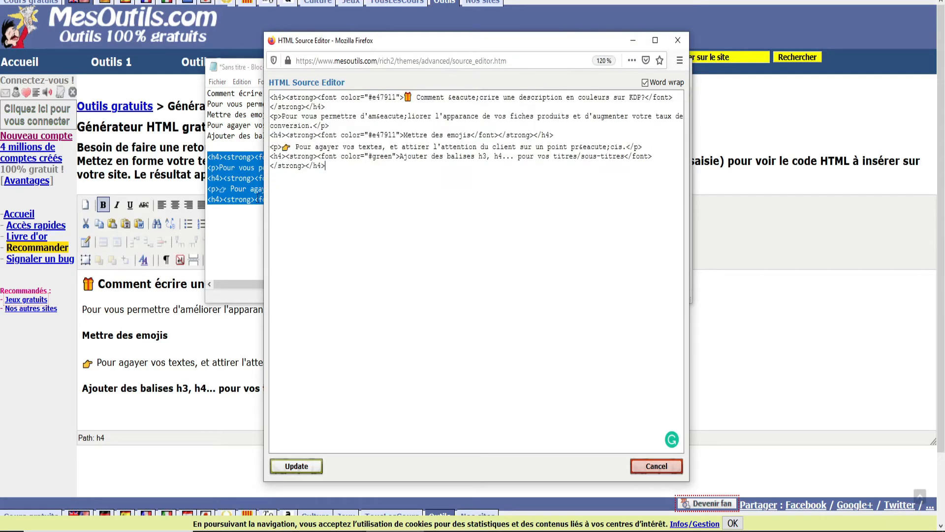
left_click(296, 466)
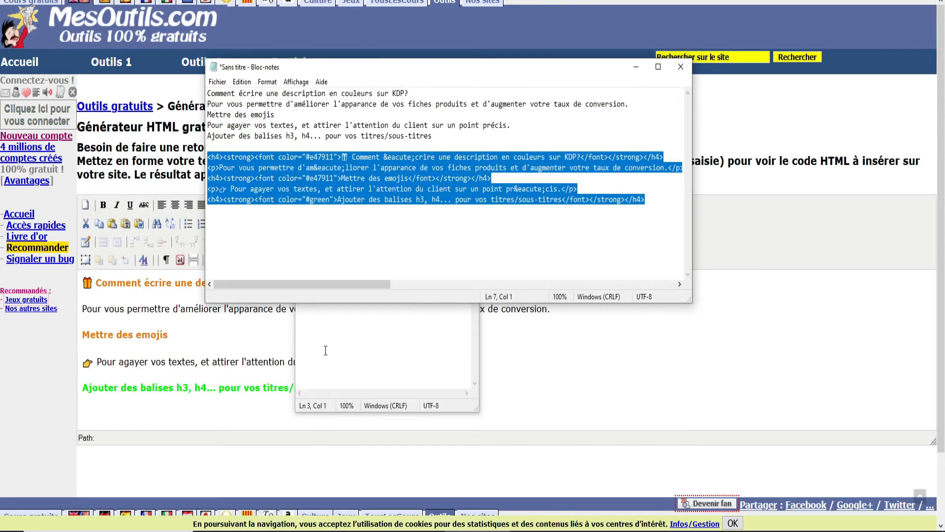
left_click(357, 369)
left_click(423, 176)
left_click(353, 413)
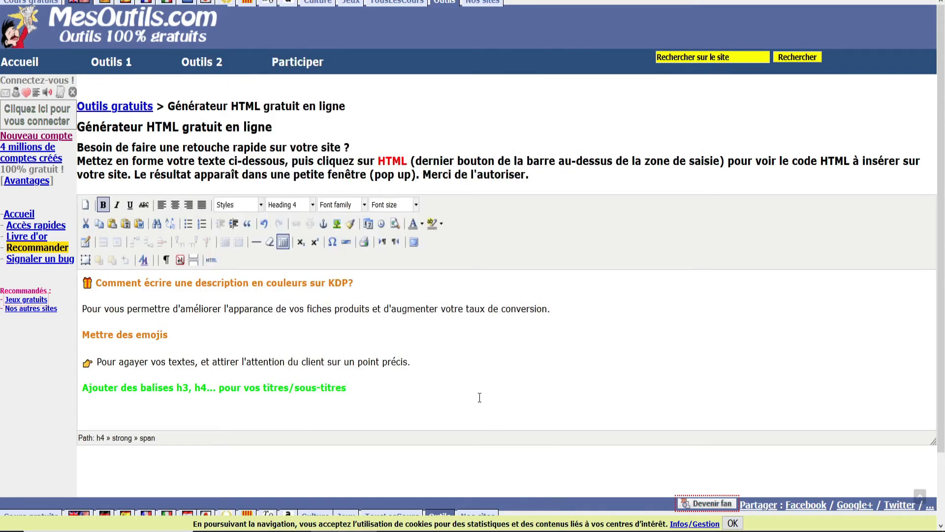
View the HTML source of the whole description and examine the span style colour tag on the first heading
left_click_drag(364, 395, 75, 286)
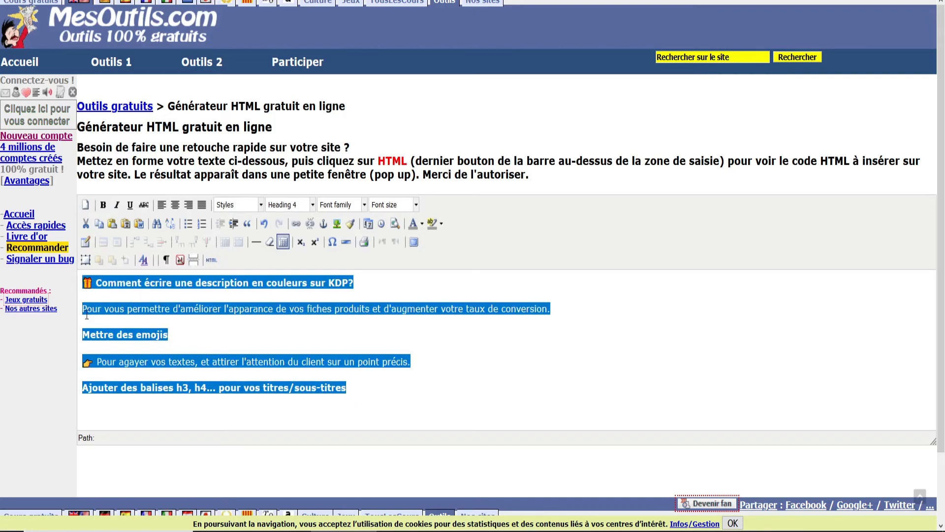
left_click(212, 260)
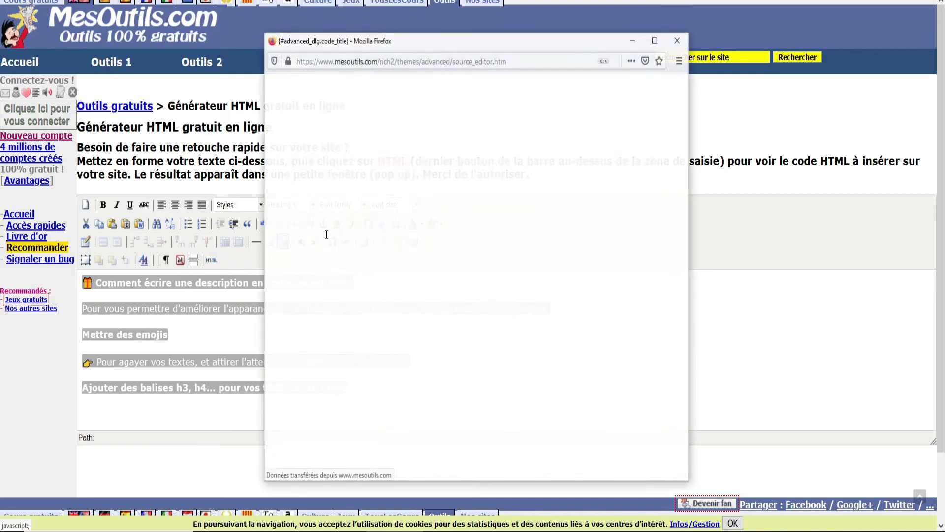
left_click(318, 99)
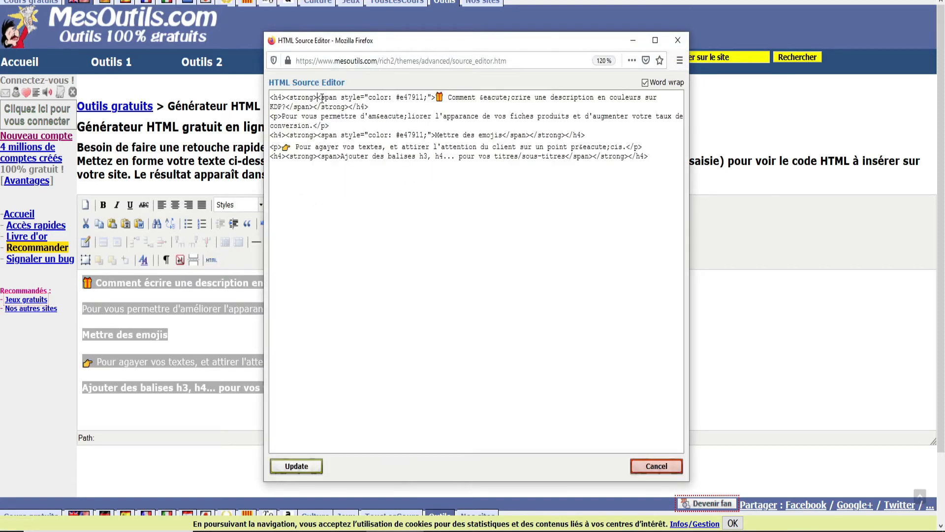
left_click_drag(317, 98, 356, 98)
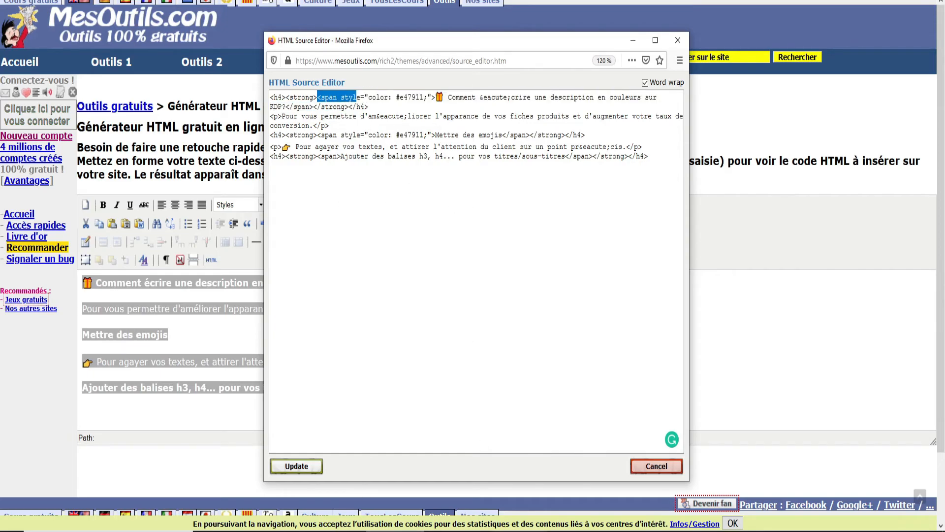
Switch to Notepad and select the edited HTML code containing the font color tags, from the first heading to the last
key("alt+Tab")
left_click(309, 143)
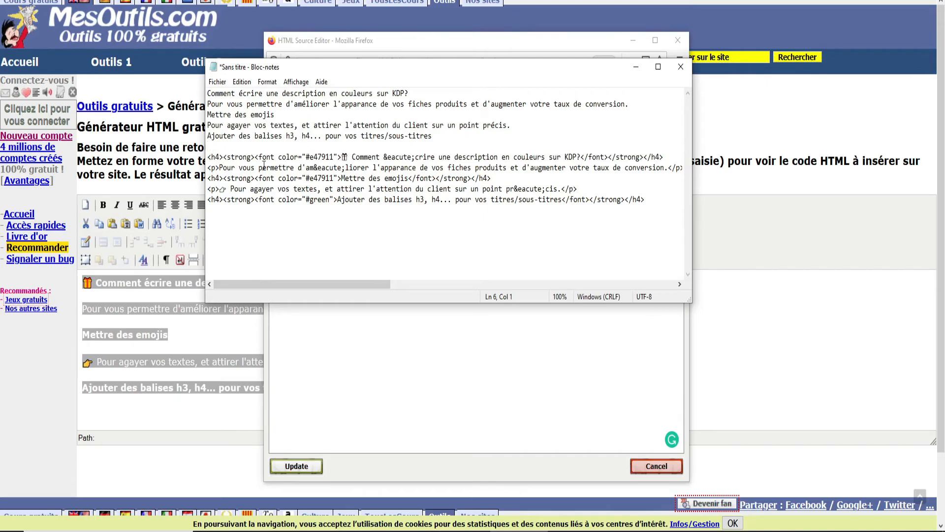
left_click_drag(645, 200, 208, 156)
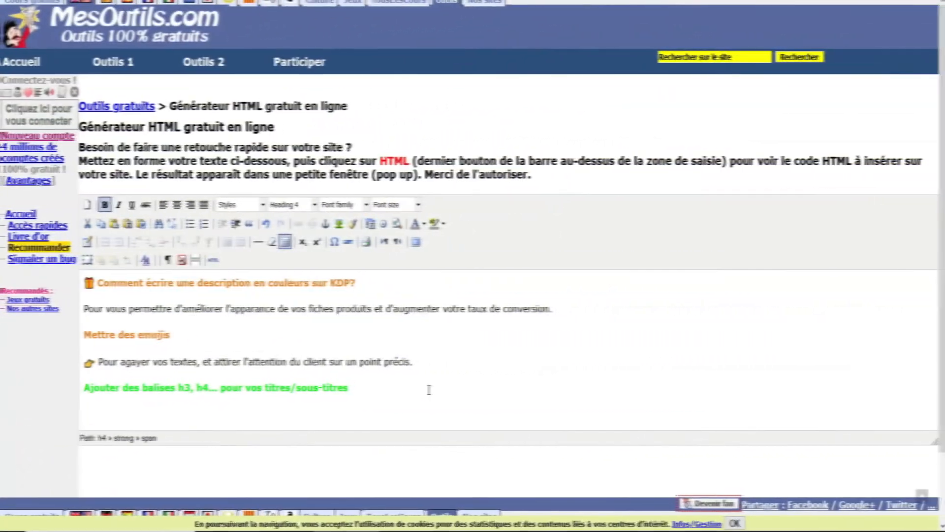